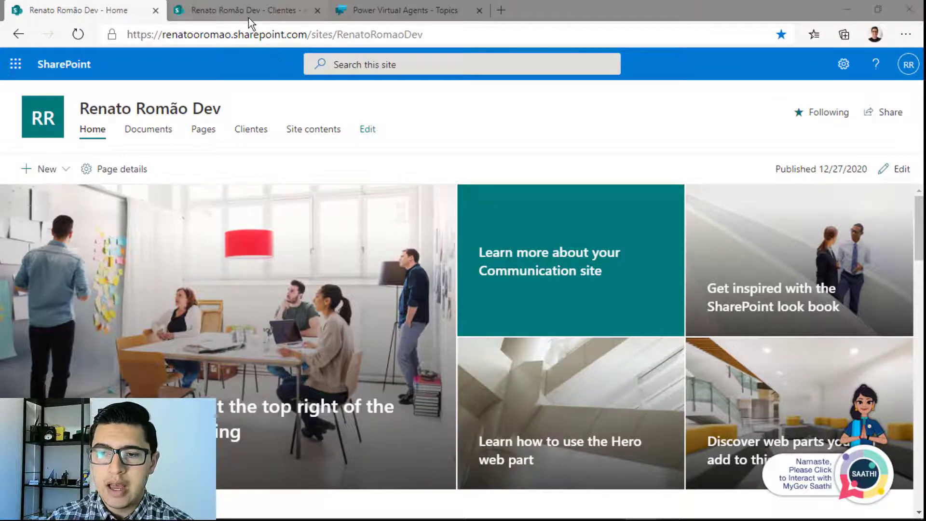
Review the site contents and the empty Clientes list (Title, CNPJ, Email), then view the Novo Cliente topic
click(845, 67)
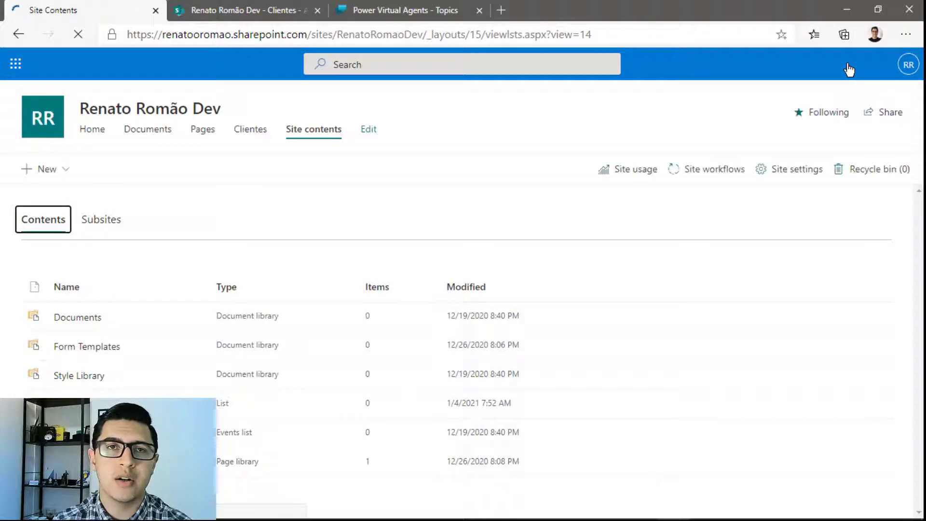
key(shift+Tab)
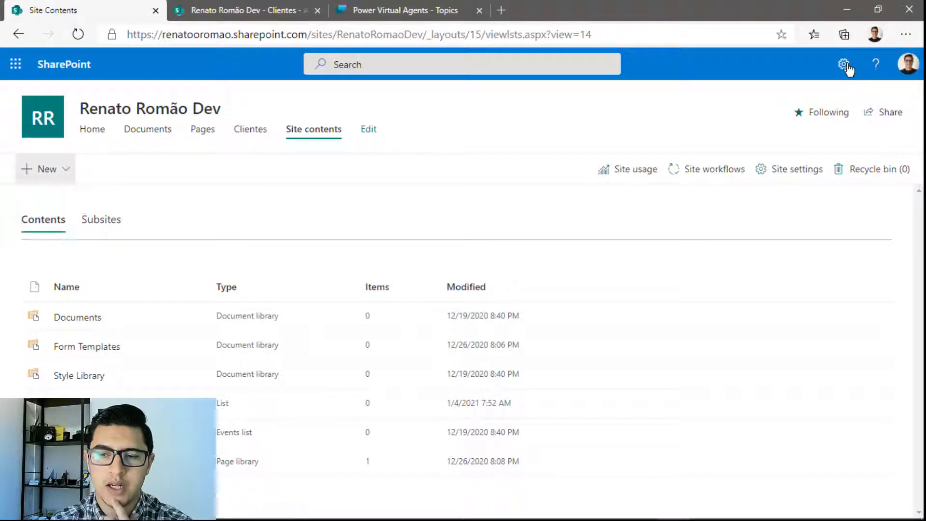
key(Return)
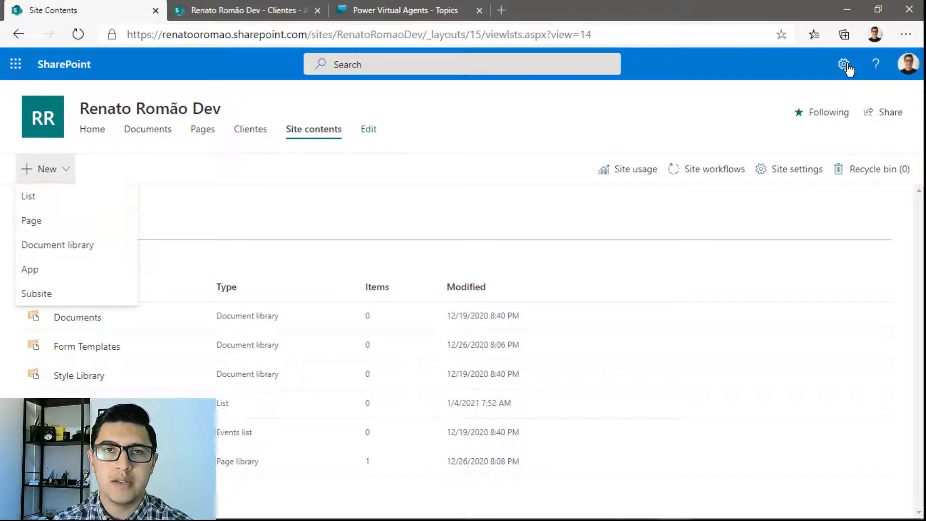
key(Escape)
key(ctrl+Tab)
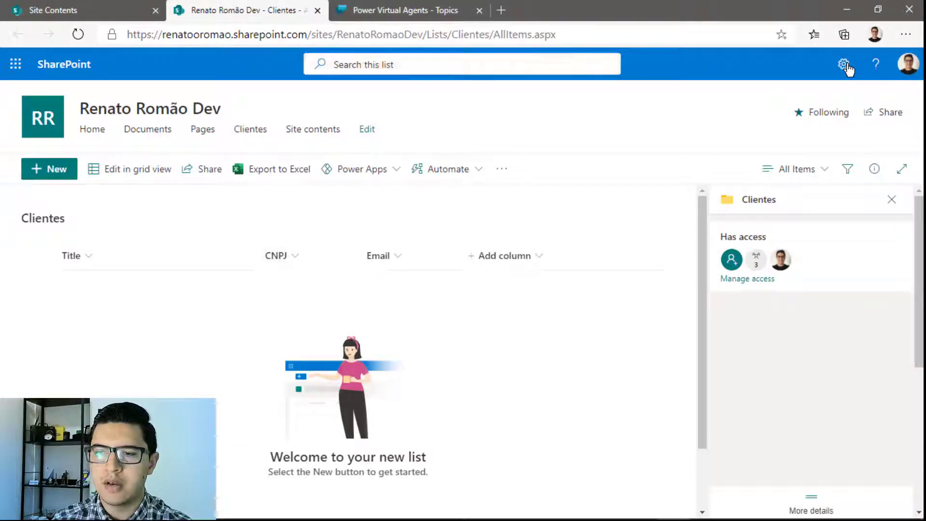
key(ctrl+Tab)
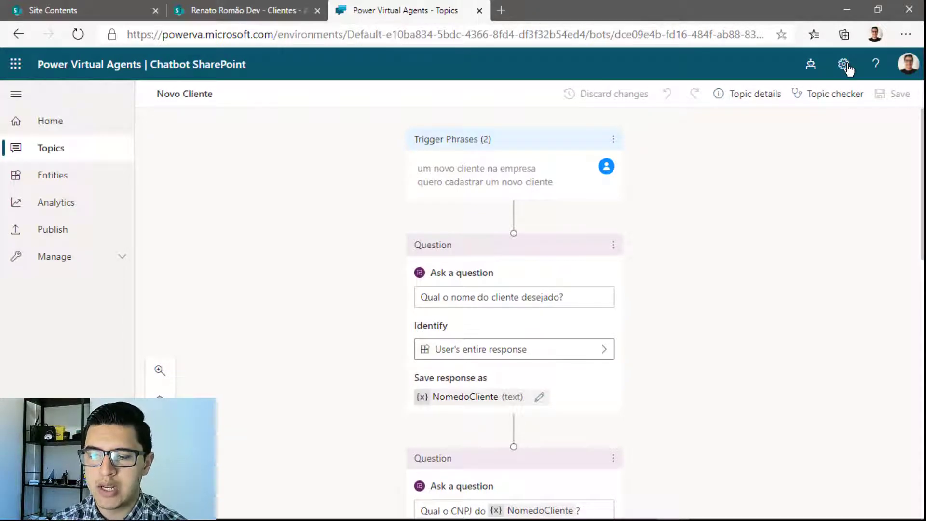
Add a Call an action node below the Novo Cliente e-mail question to list the callable flows
scroll(514, 313, down, 5)
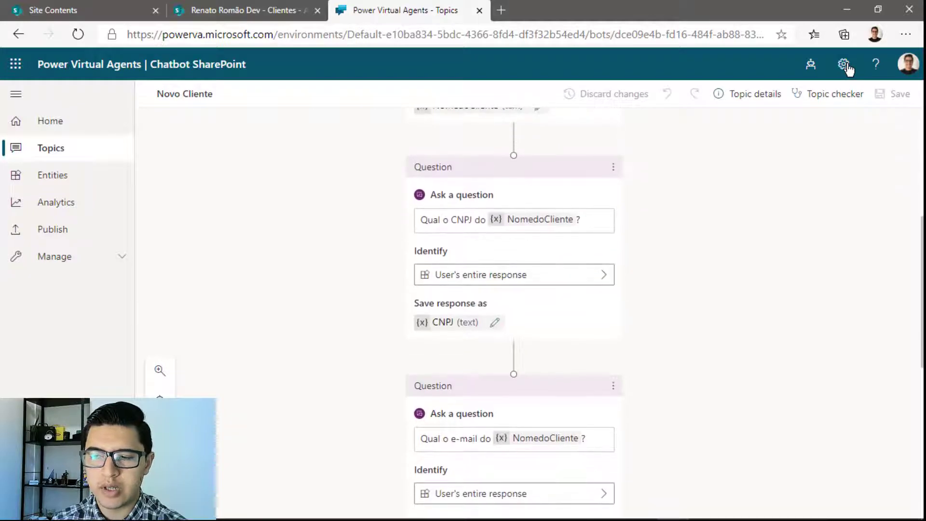
scroll(514, 313, down, 3)
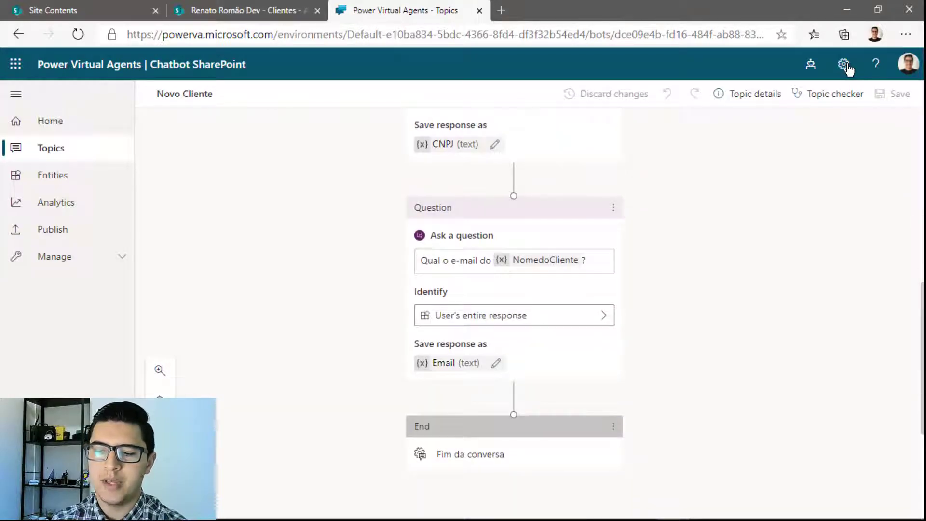
scroll(514, 314, down, 1)
scroll(514, 314, down, 3)
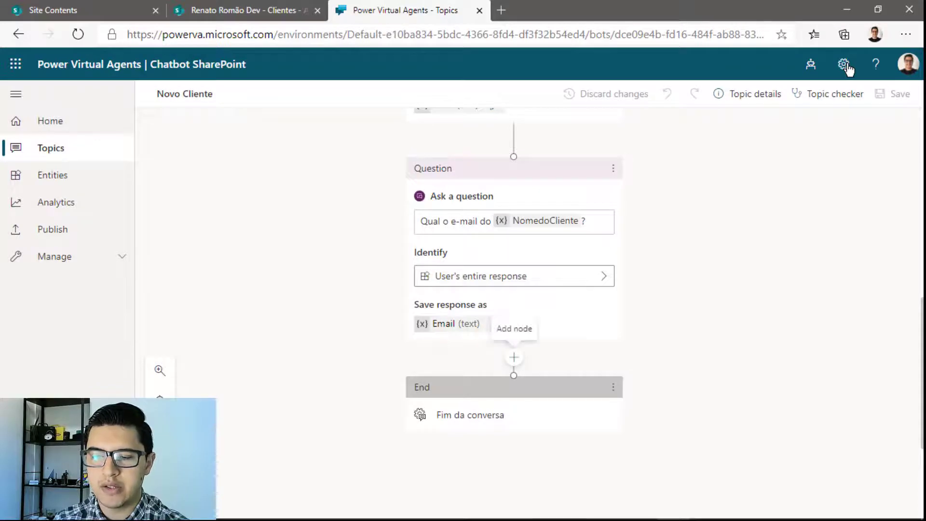
click(514, 358)
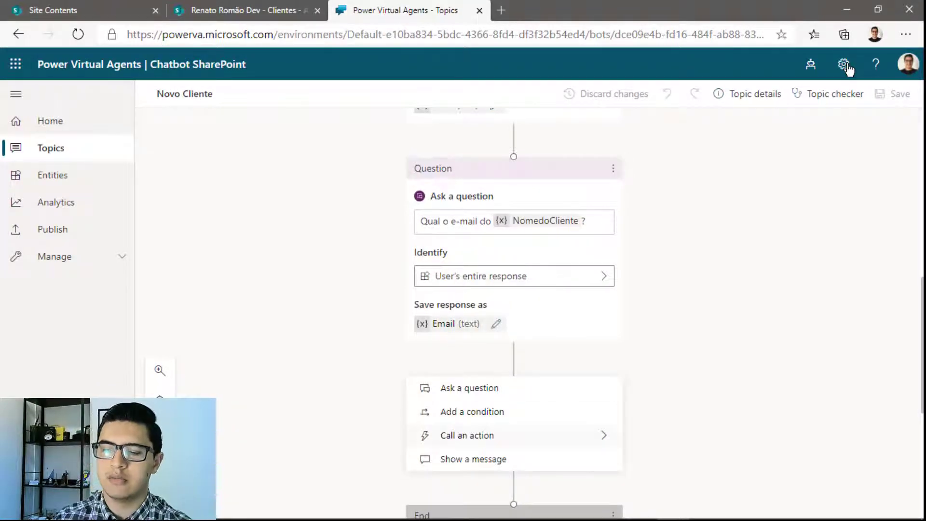
click(467, 435)
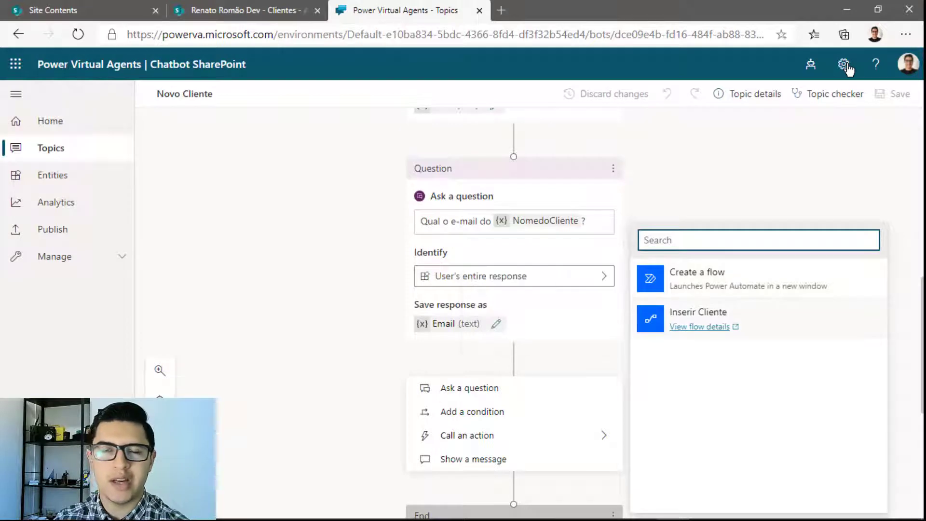
Add and then delete the Inserir Cliente action, then open that flow's details in Power Automate
click(759, 318)
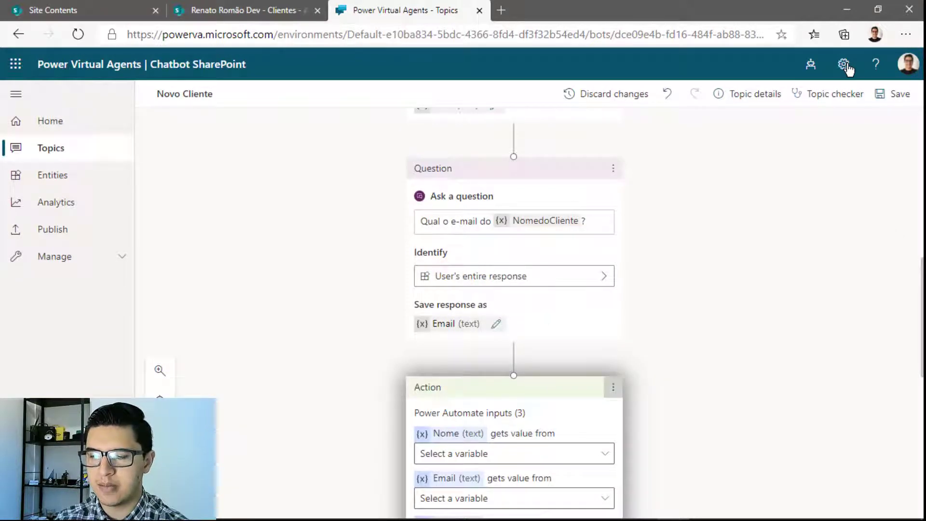
click(613, 388)
click(642, 389)
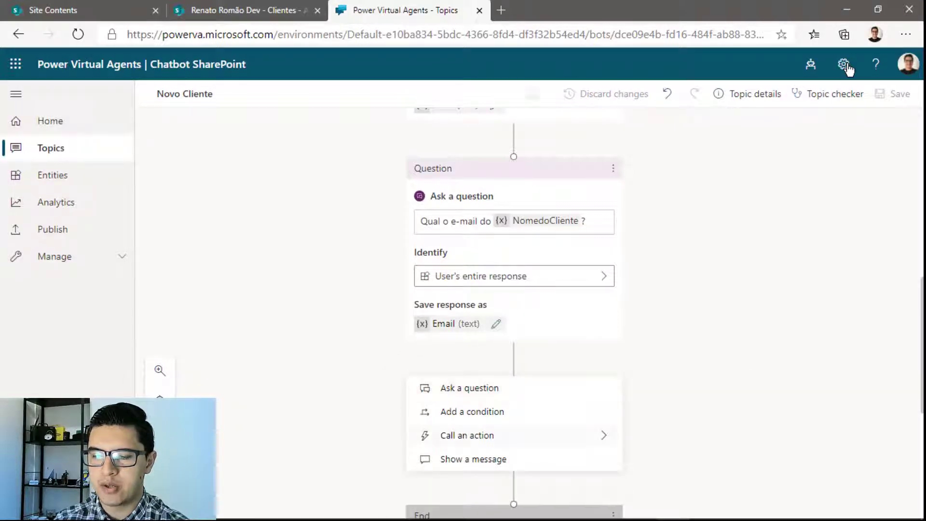
click(467, 435)
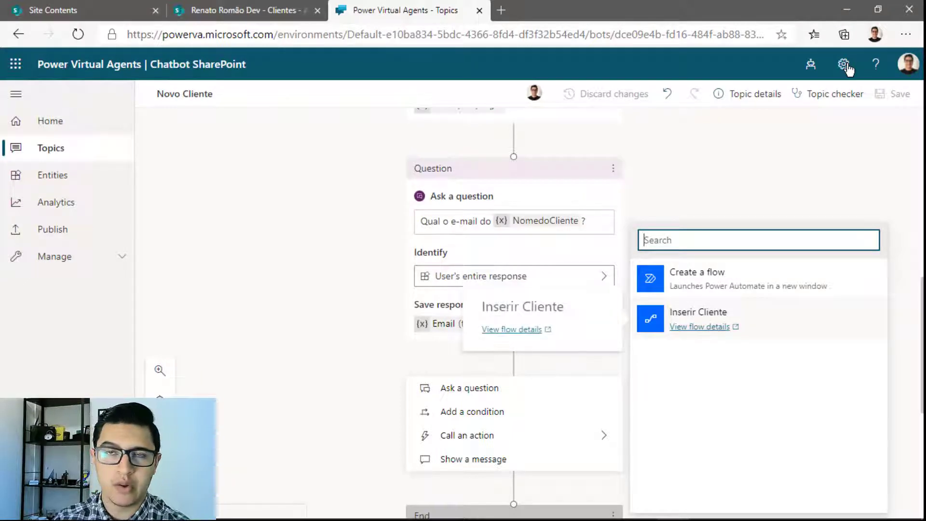
click(700, 327)
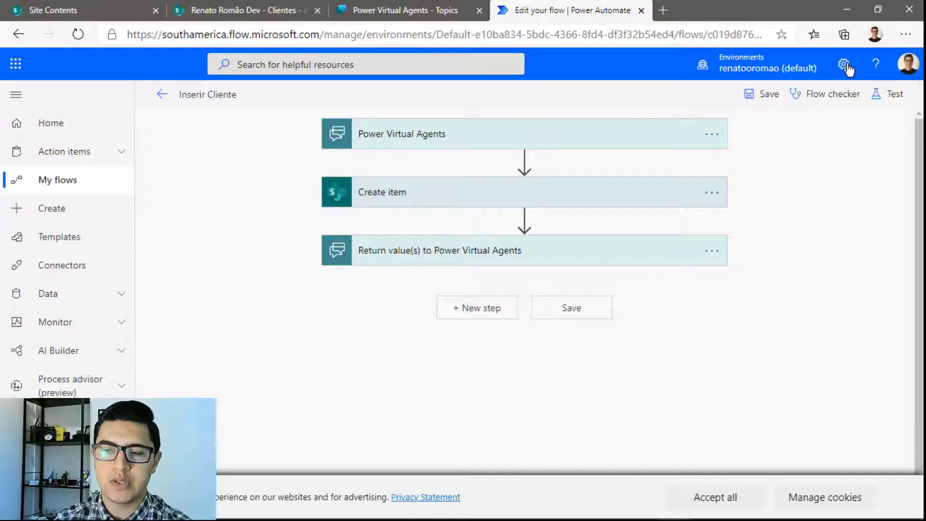
Expand the trigger and Return value(s) cards to reveal the Nome, Email and CNPJ inputs, and begin adding an input
key(Tab)
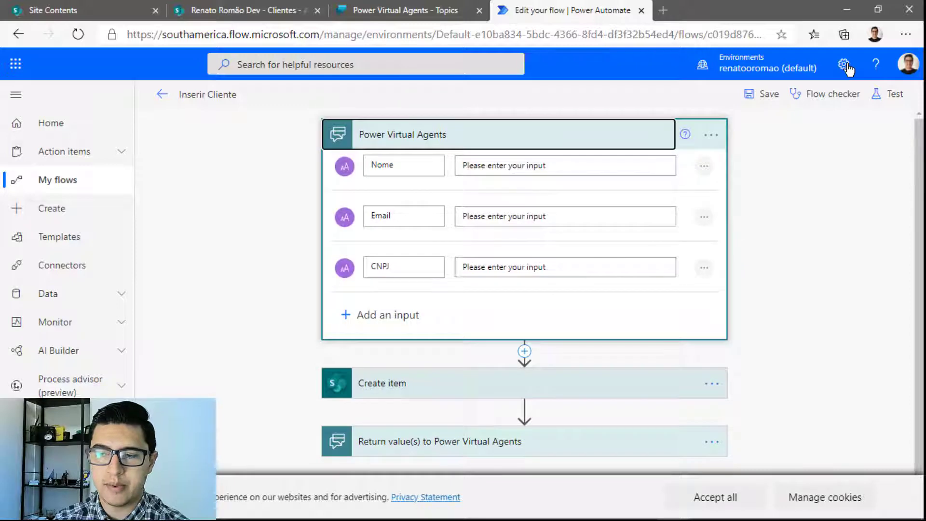
key(Down)
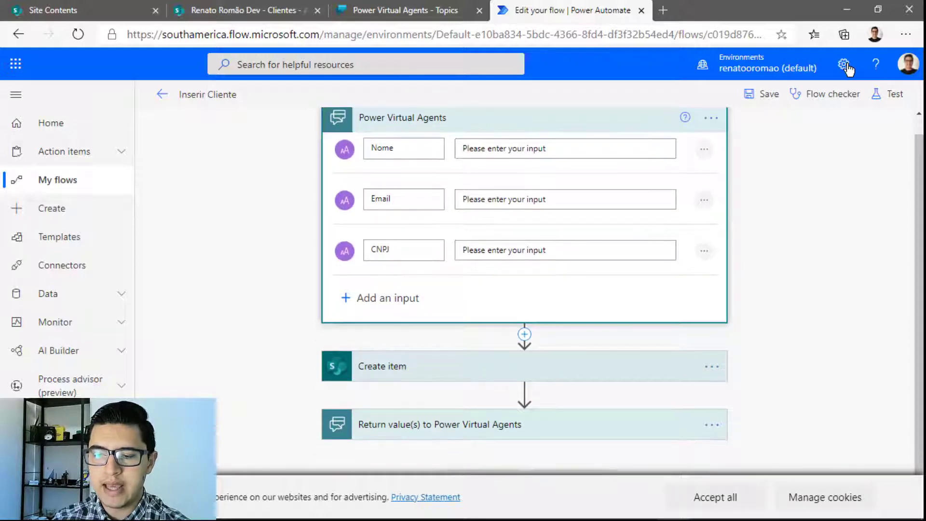
key(Return)
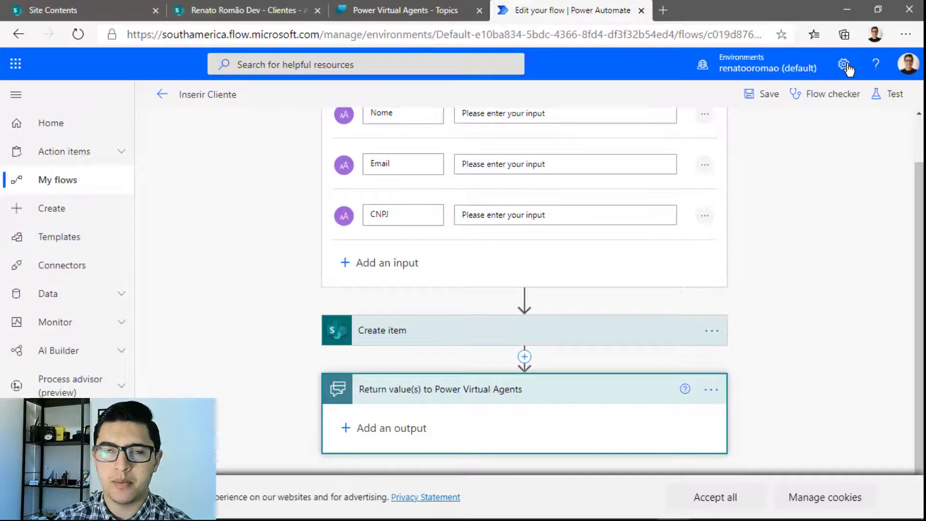
key(Up)
key(Up)
key(Up)
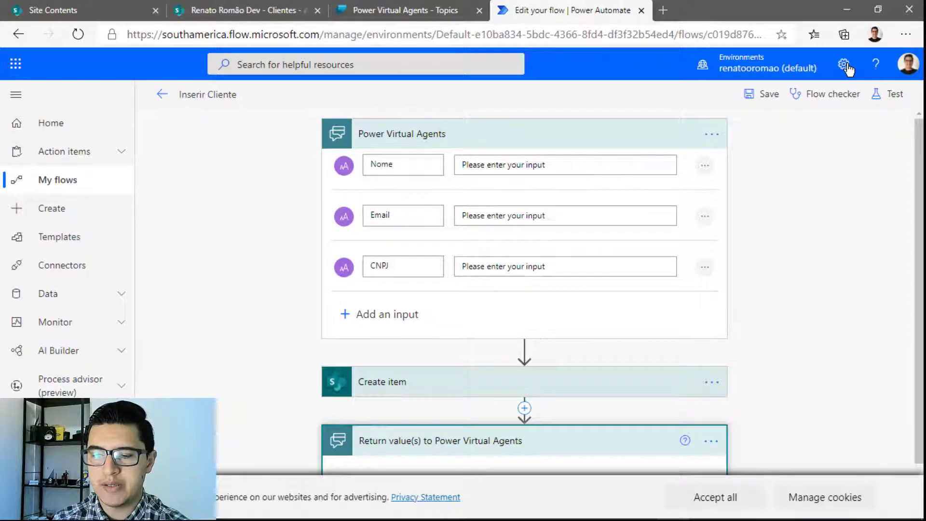
key(Tab)
key(Return)
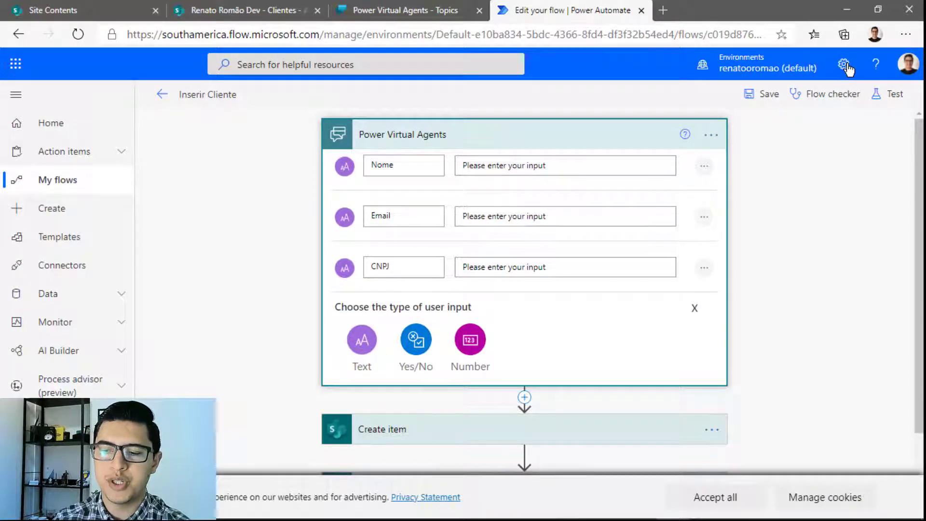
key(Escape)
scroll(848, 69, down, 1)
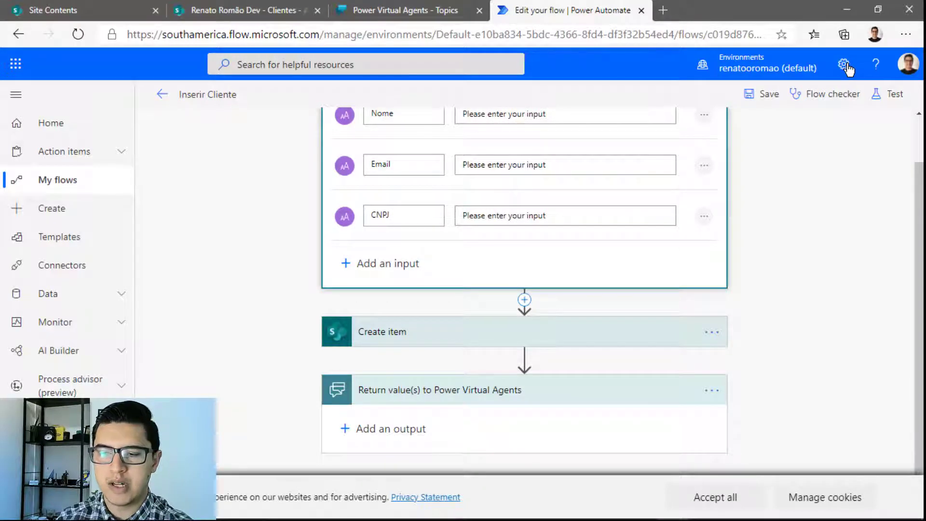
key(Return)
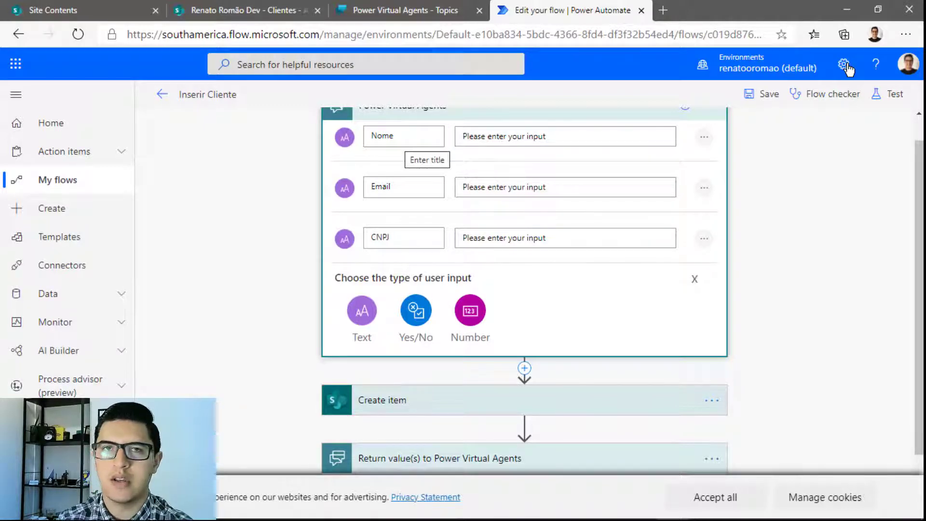
Replace the trigger's Nome input with a new text input titled Nome
click(401, 139)
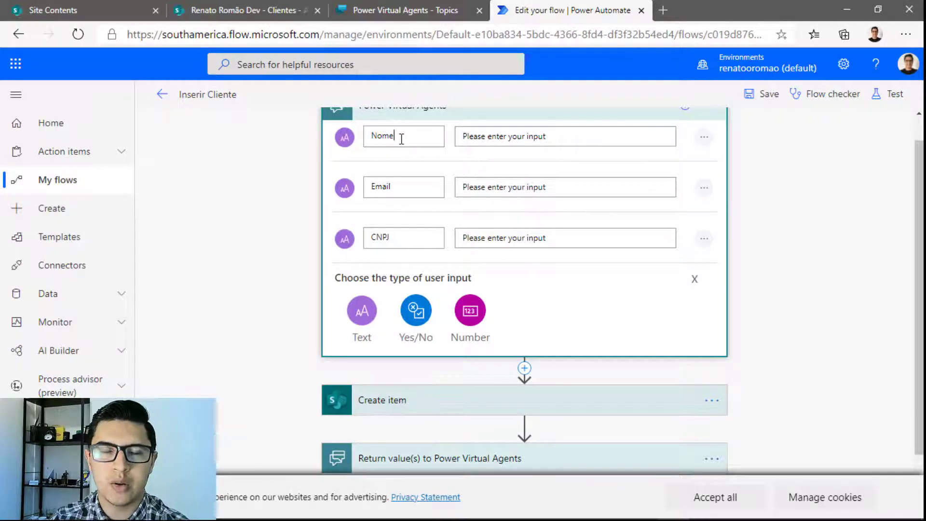
text(Complet)
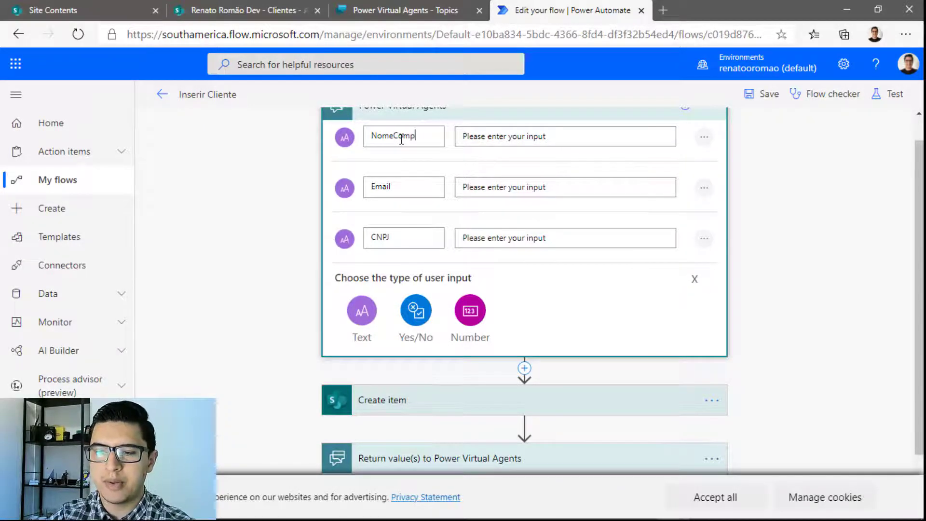
key(BackSpace)
key(BackSpace)
key(BackSpace)
key(BackSpace)
key(BackSpace)
key(BackSpace)
key(BackSpace)
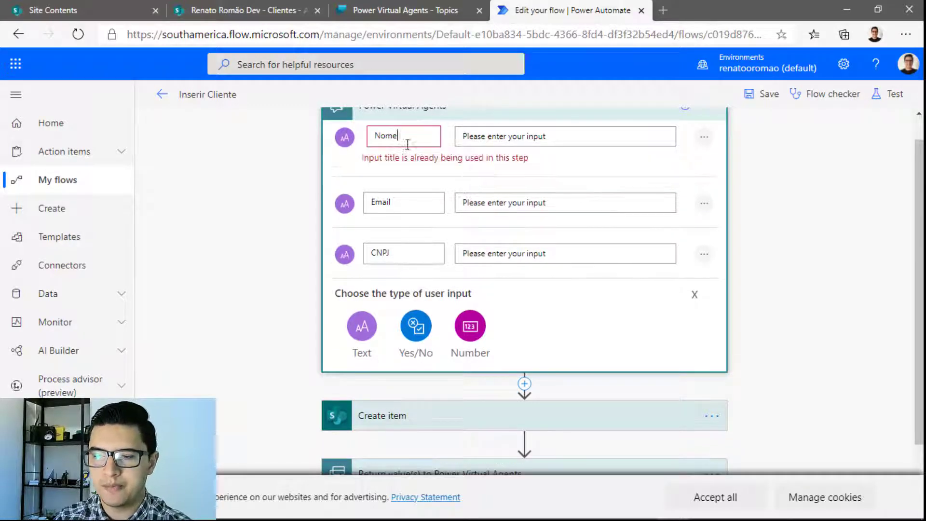
click(704, 138)
click(611, 142)
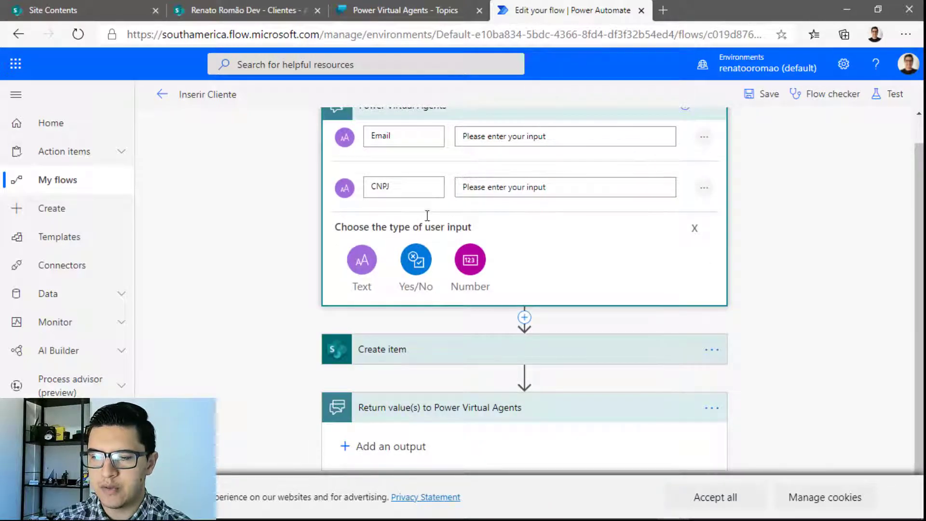
click(356, 260)
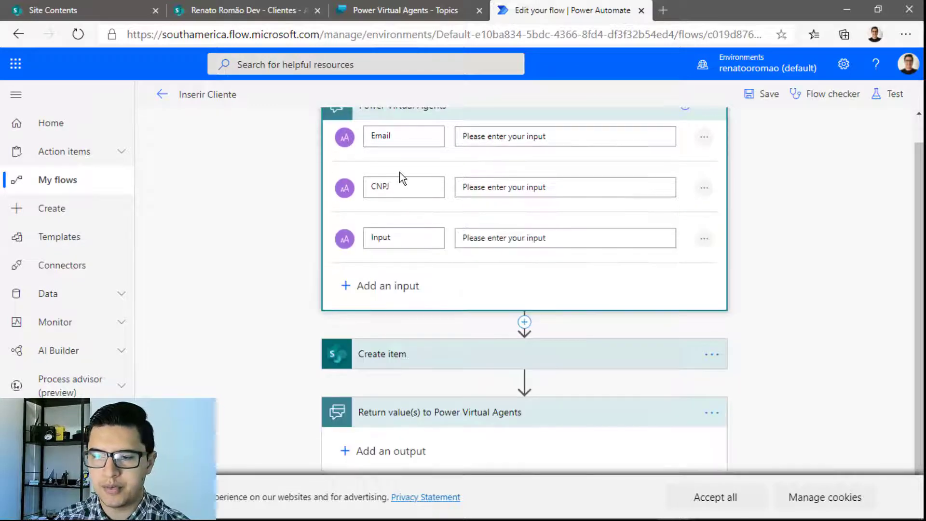
double_click(389, 239)
text(Nome)
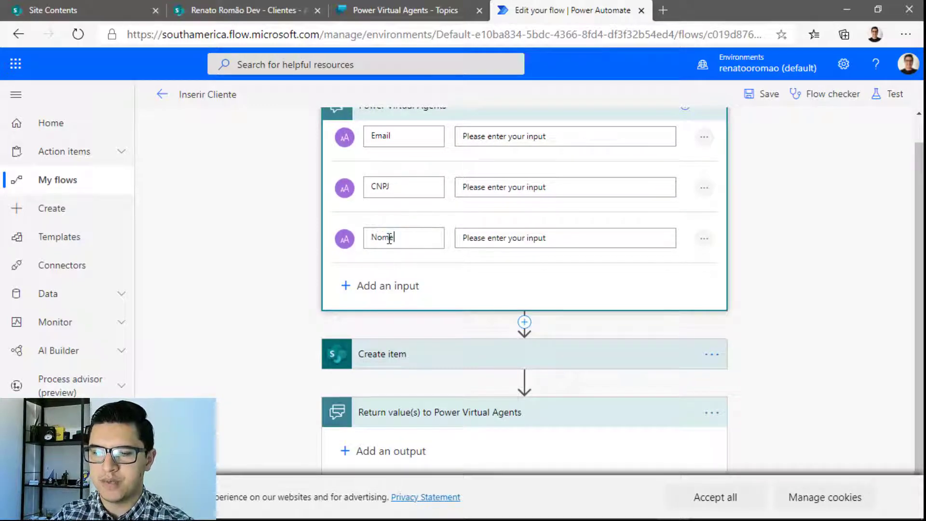
key(Tab)
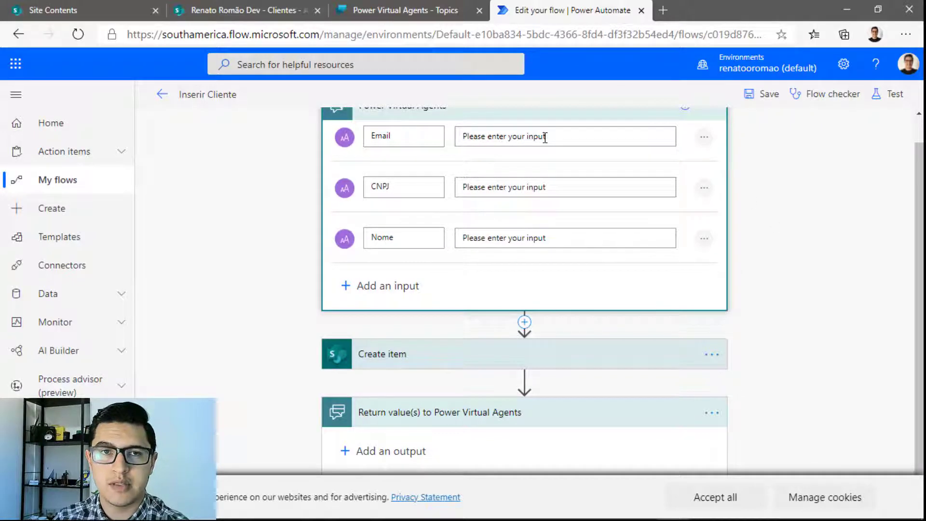
Add a text output to the Return value(s) to Power Virtual Agents step
scroll(601, 174, down, 1)
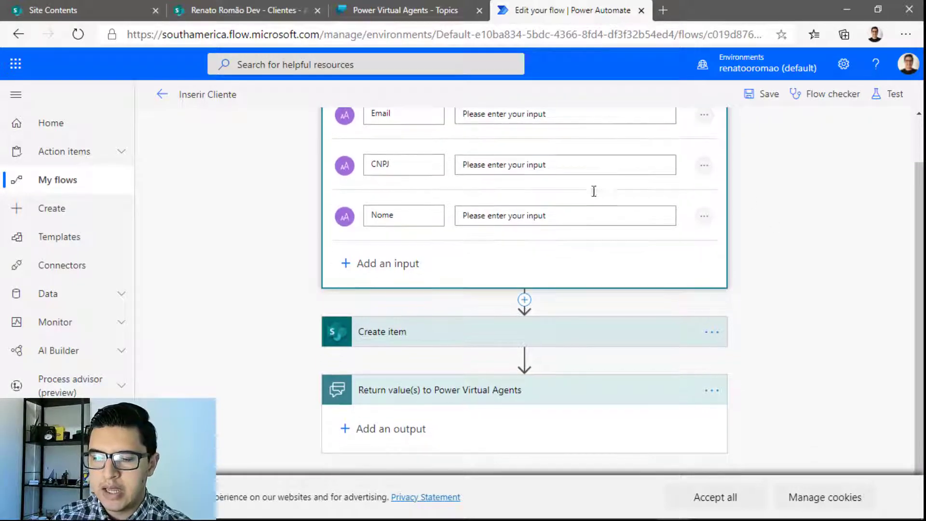
click(400, 431)
scroll(386, 425, down, 2)
click(363, 408)
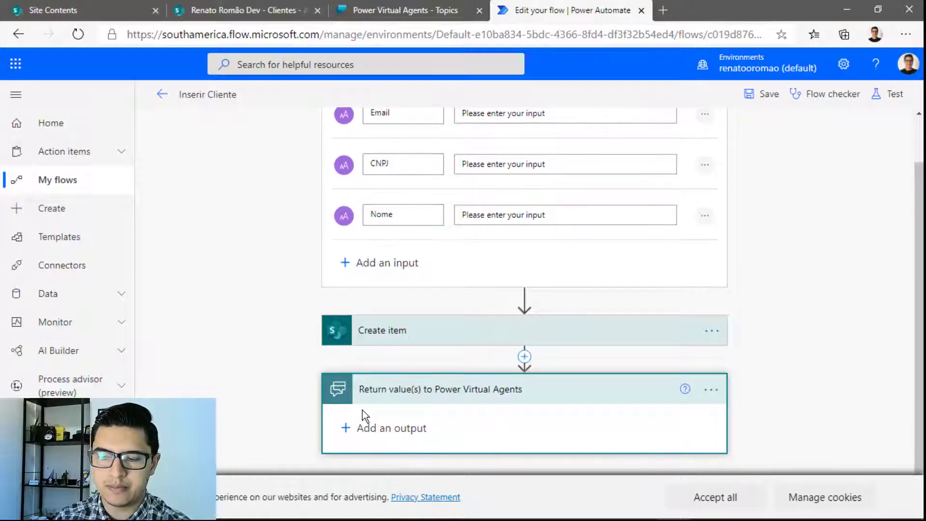
Title the new text output Resultado, then collapse the trigger and Return value(s) cards
text(Resultado)
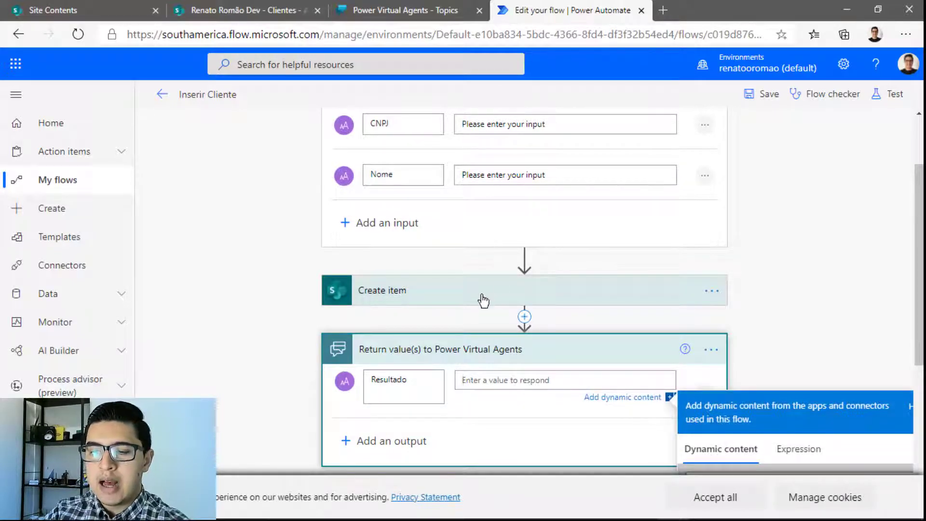
scroll(509, 268, up, 2)
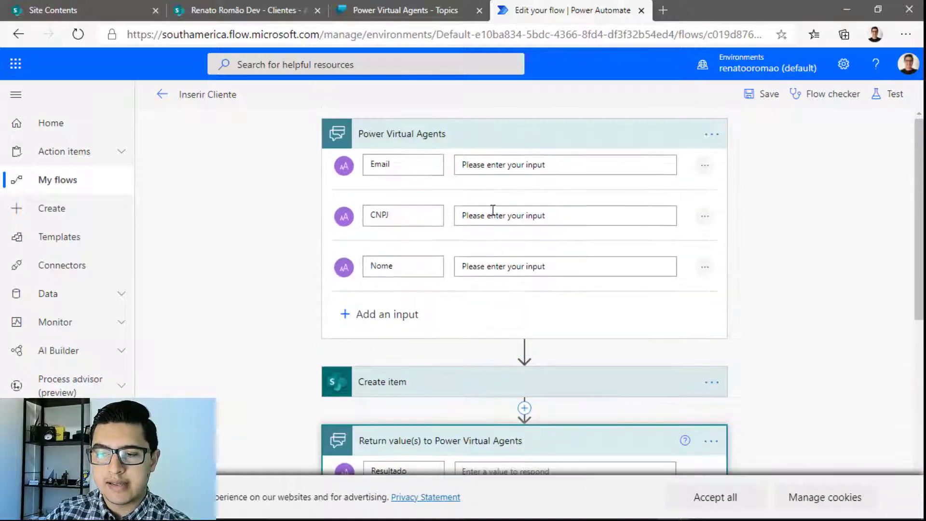
click(499, 141)
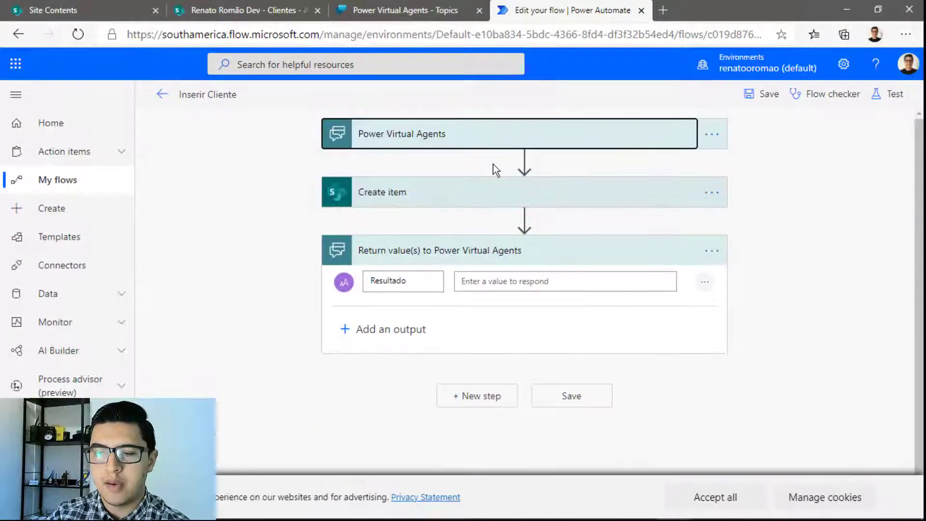
click(457, 261)
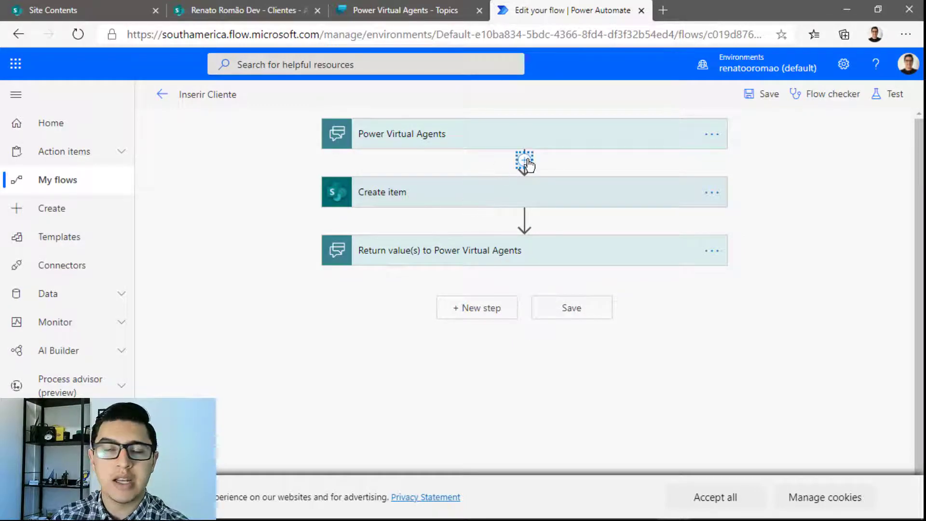
Cancel a started SharePoint 'create' action after the trigger and expand the existing Create item step
click(524, 161)
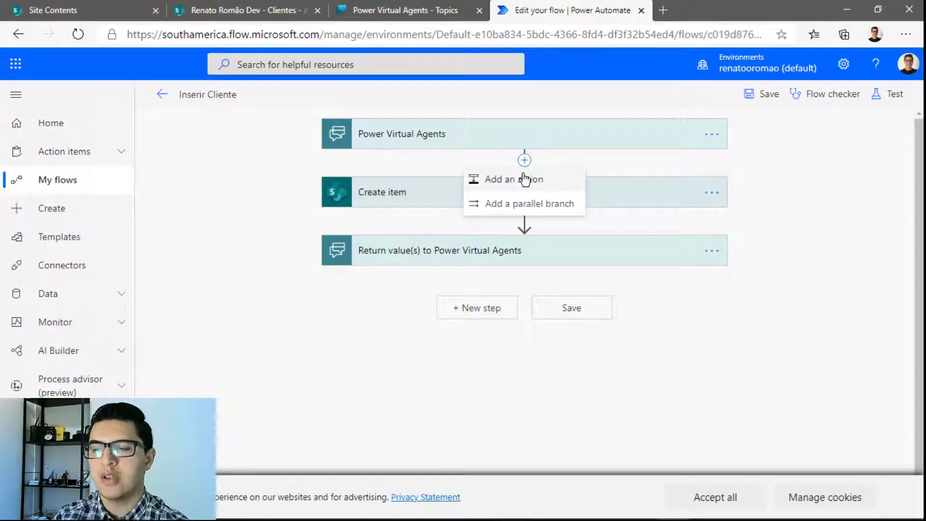
click(526, 179)
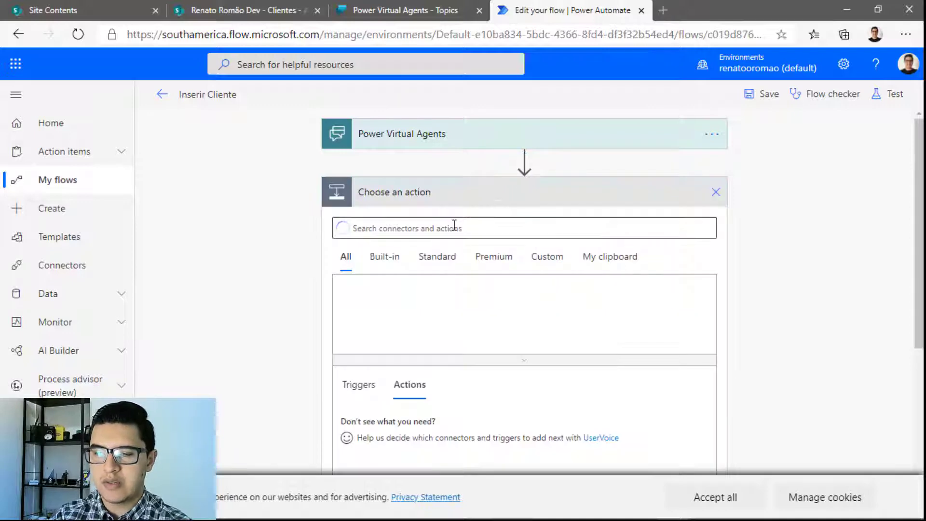
text(sharepoint)
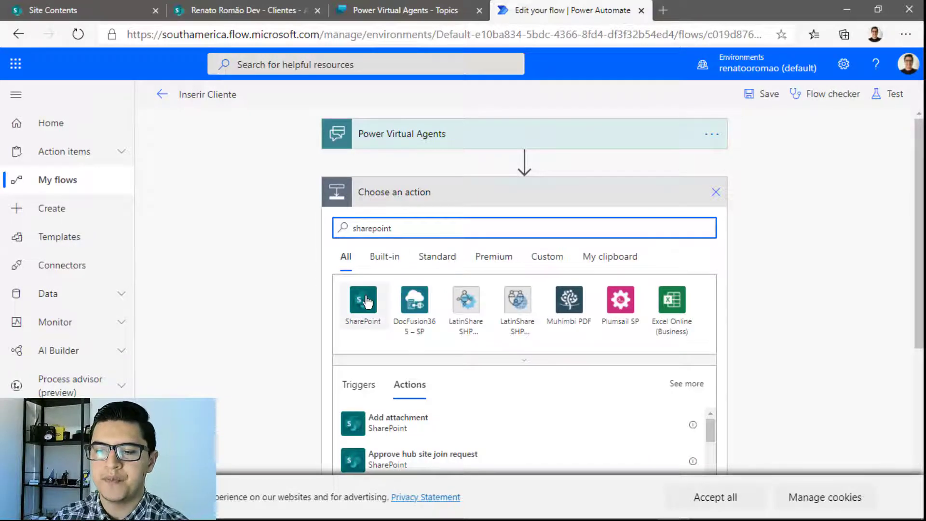
click(368, 300)
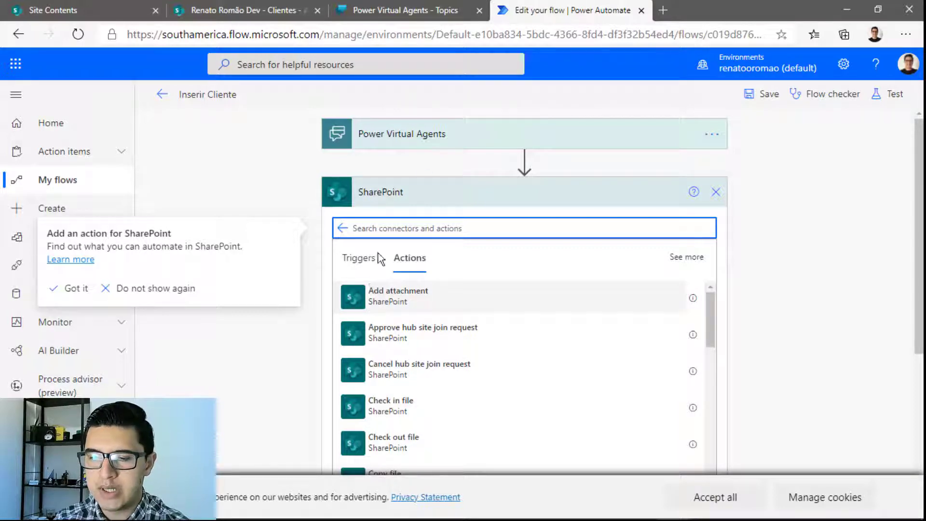
text(create)
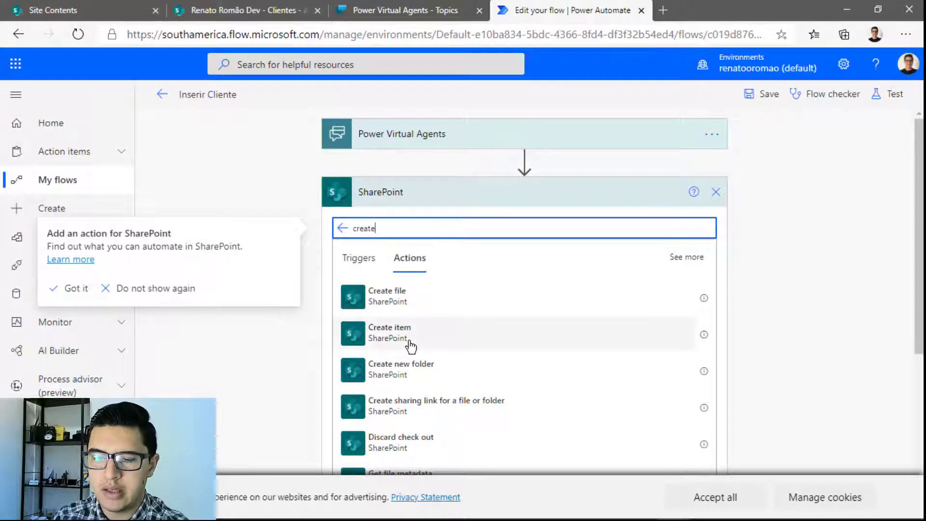
click(718, 193)
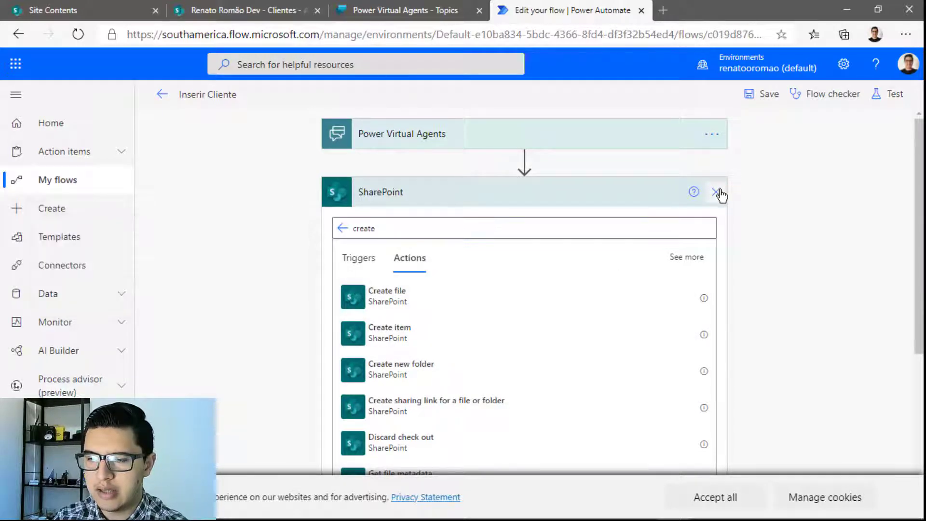
click(597, 194)
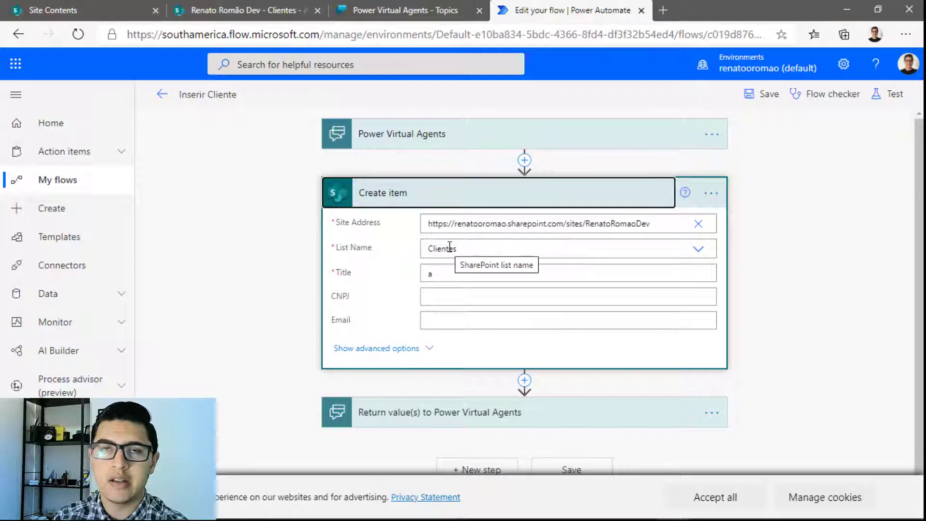
Replace the Create item Title placeholder 'a' with the chatbot's Nome input
click(444, 275)
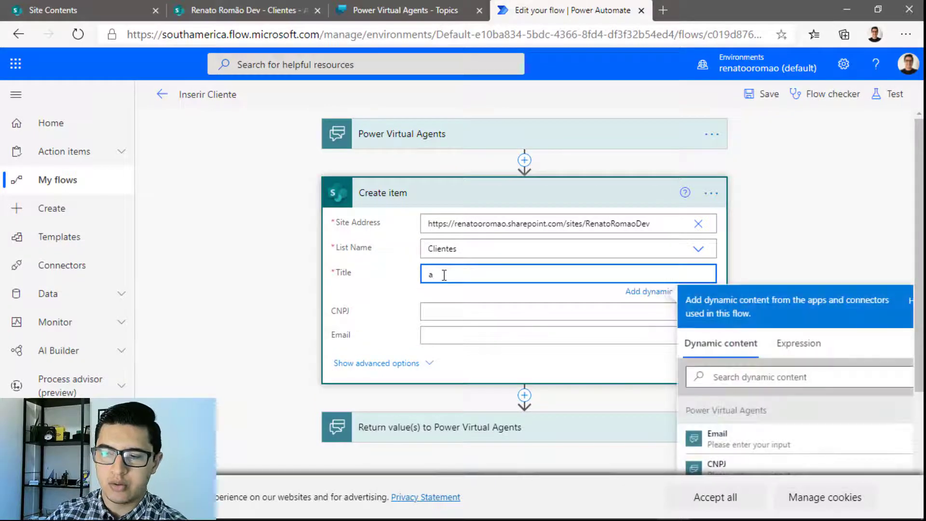
click(458, 145)
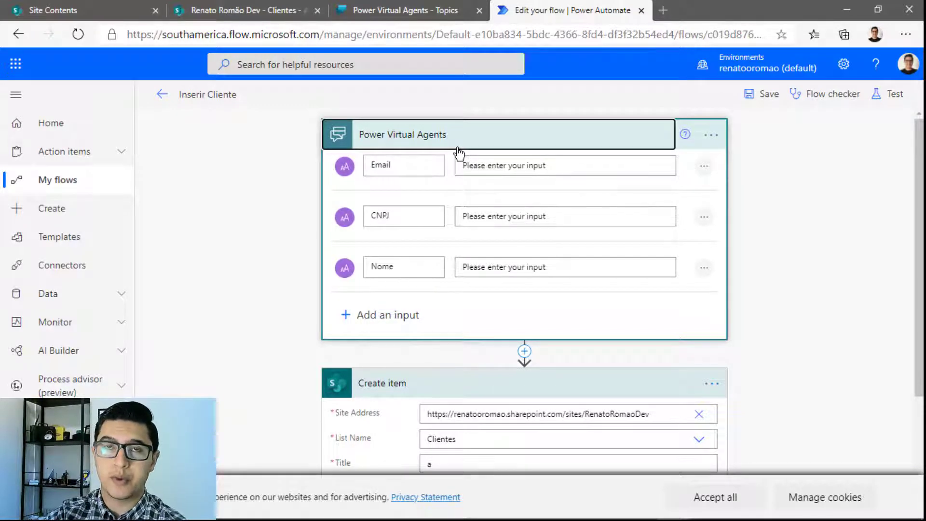
scroll(458, 152, down, 2)
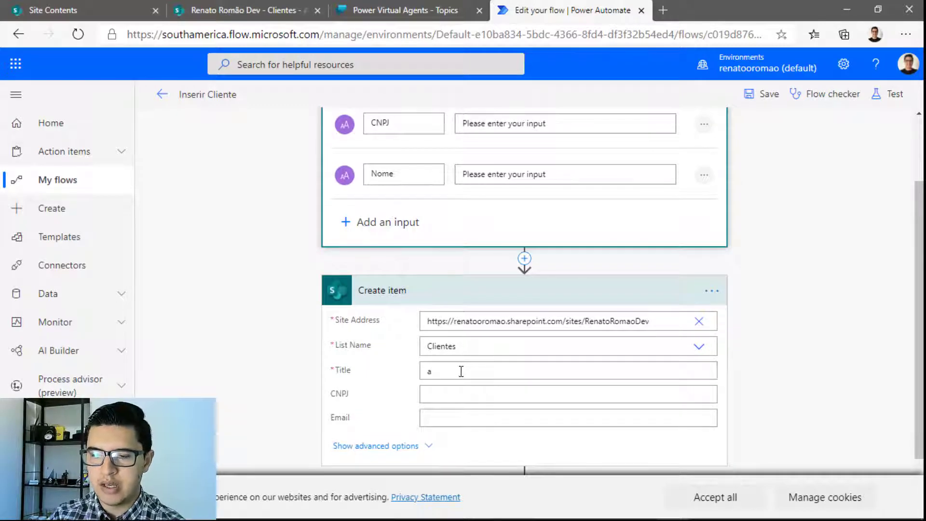
drag(455, 374, 418, 374)
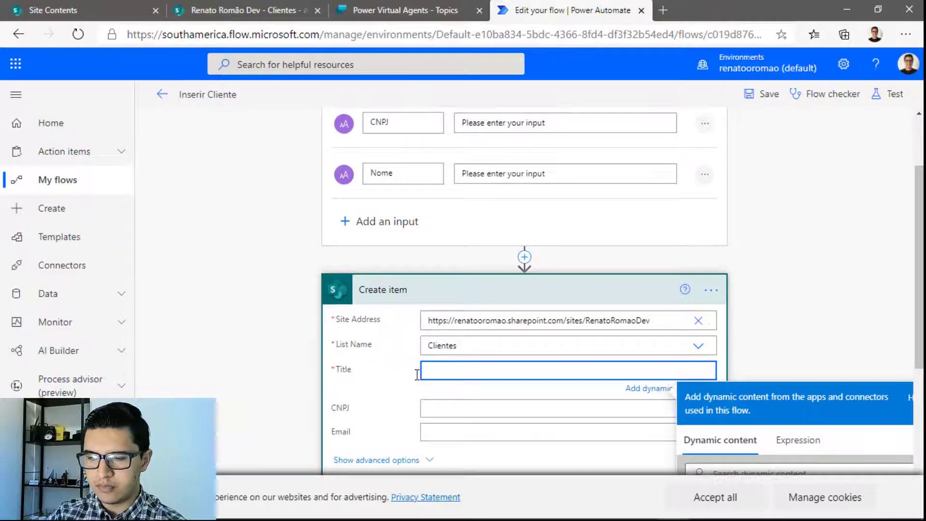
scroll(415, 375, down, 3)
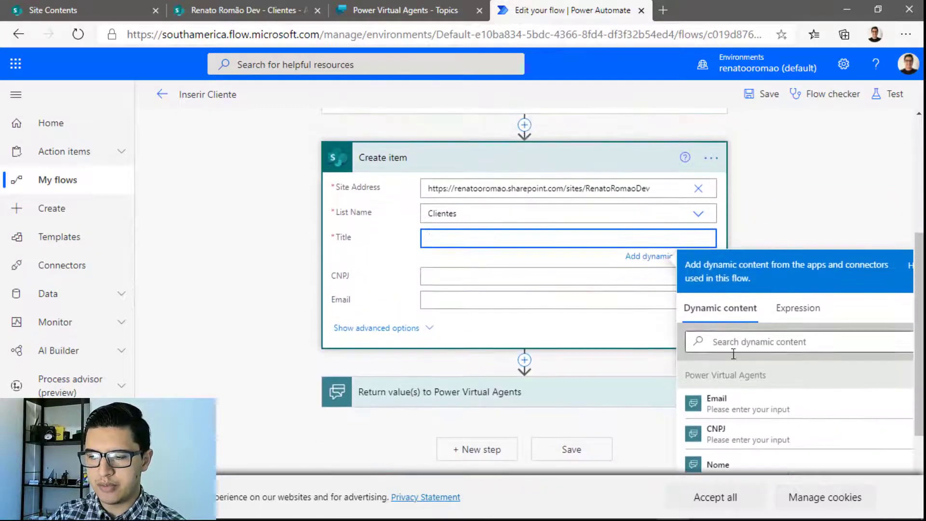
scroll(778, 384, down, 2)
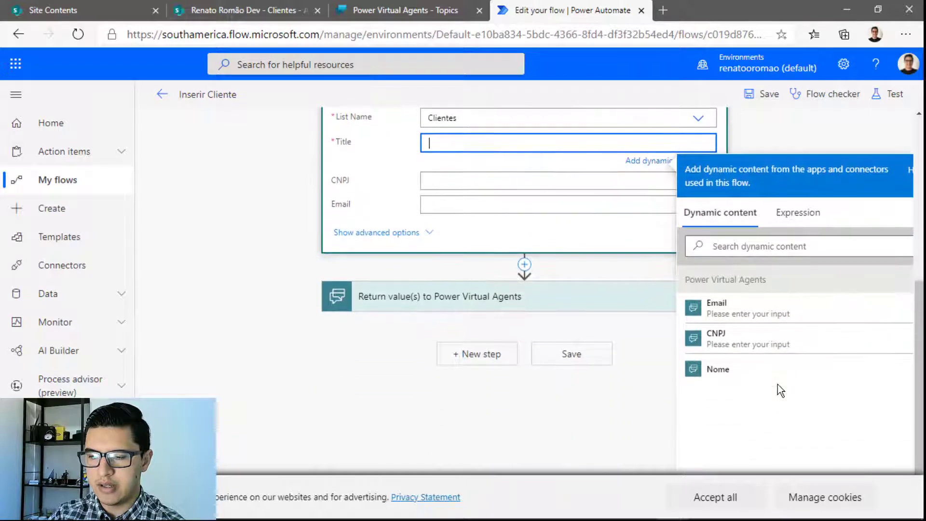
click(726, 379)
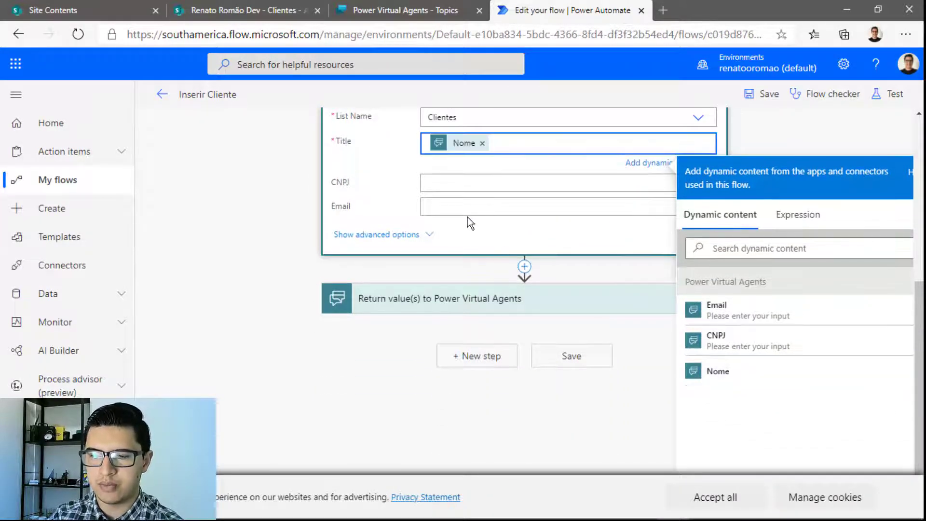
Map the CNPJ and Email fields to the chatbot's CNPJ and Email inputs
click(470, 184)
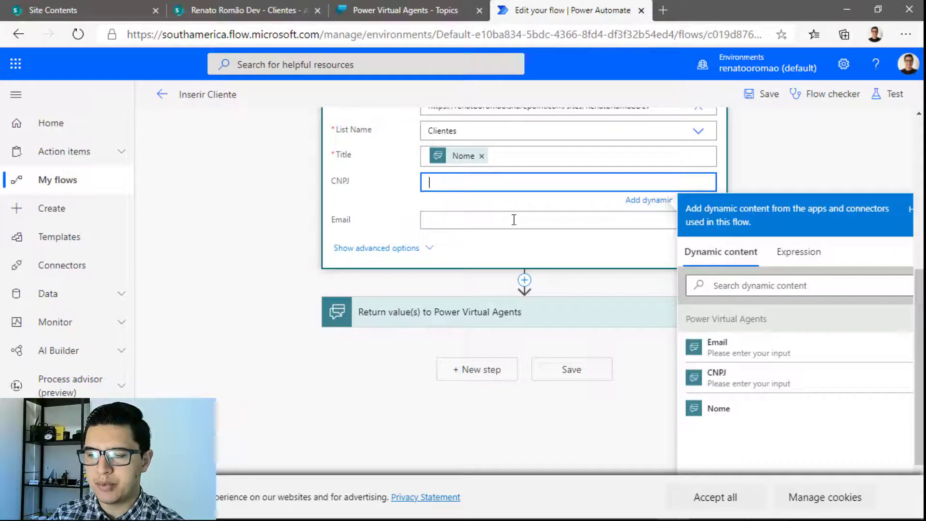
click(733, 286)
text(cnpj)
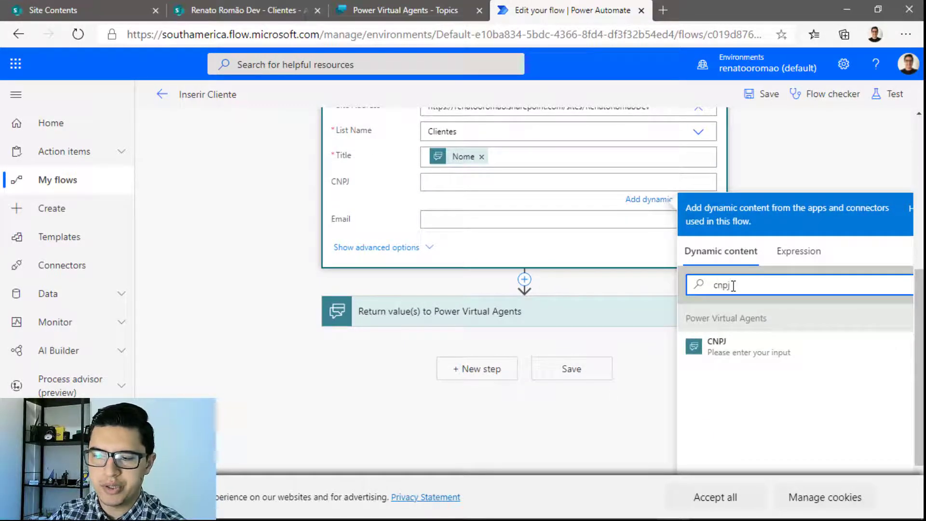
click(717, 344)
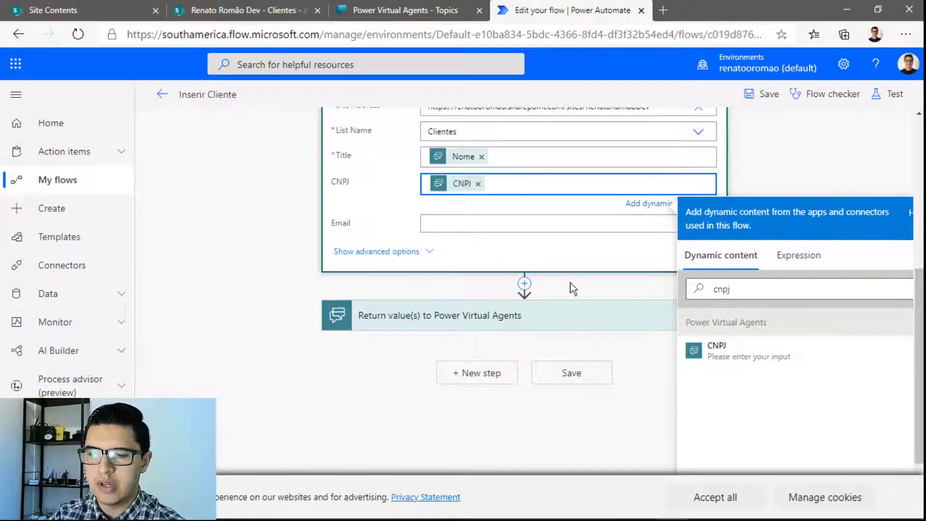
click(505, 221)
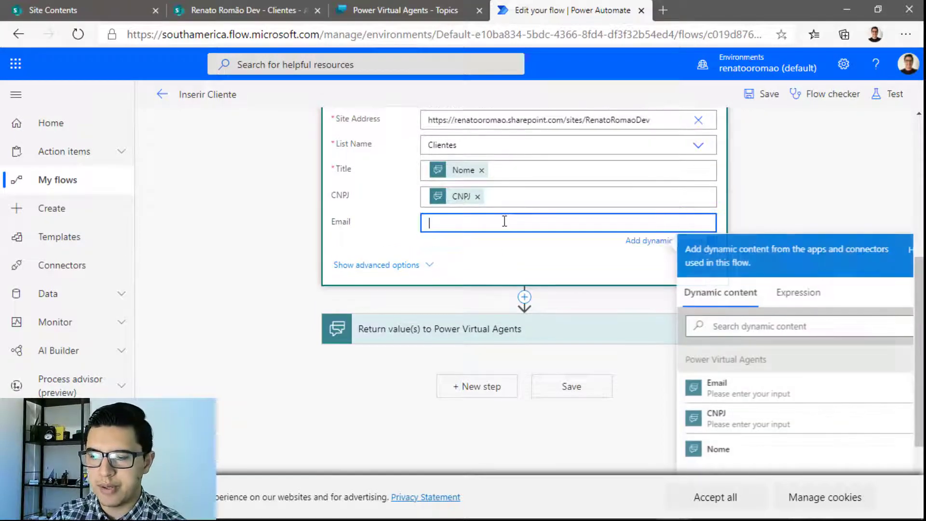
click(740, 325)
text(email)
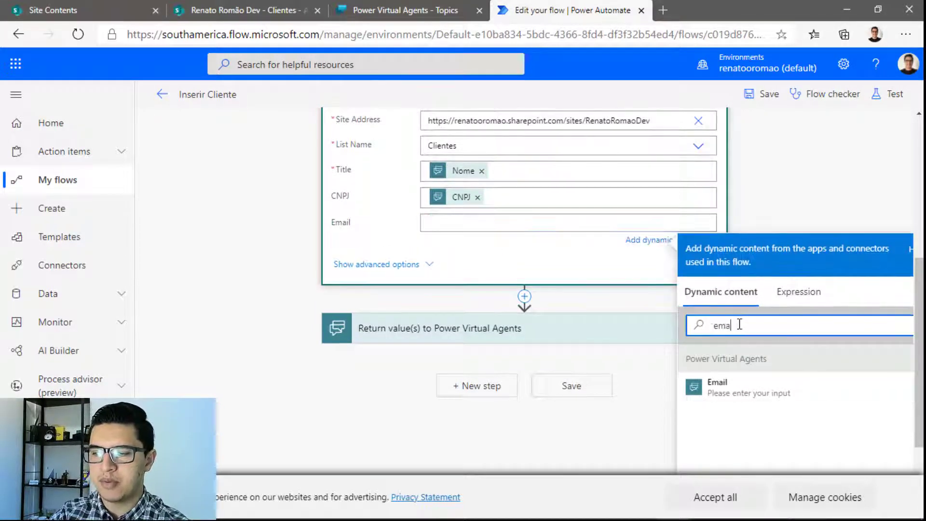
click(728, 381)
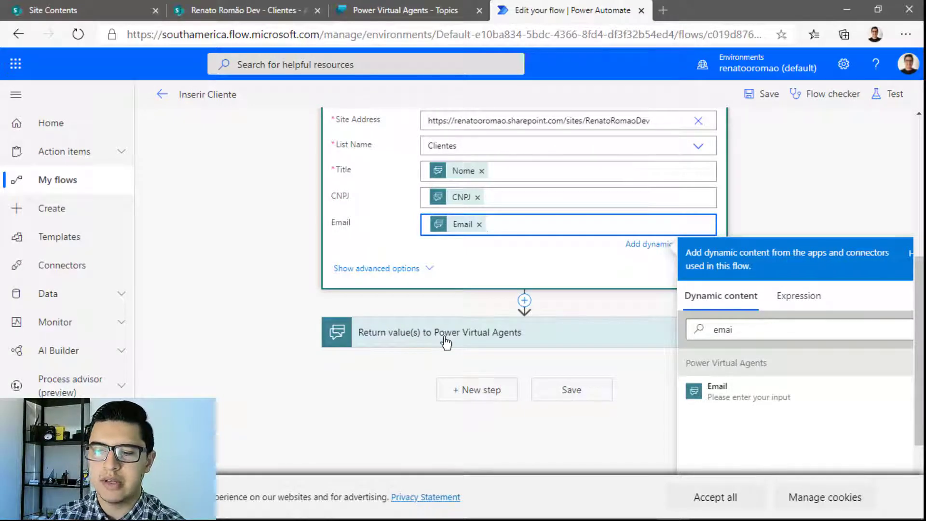
click(446, 342)
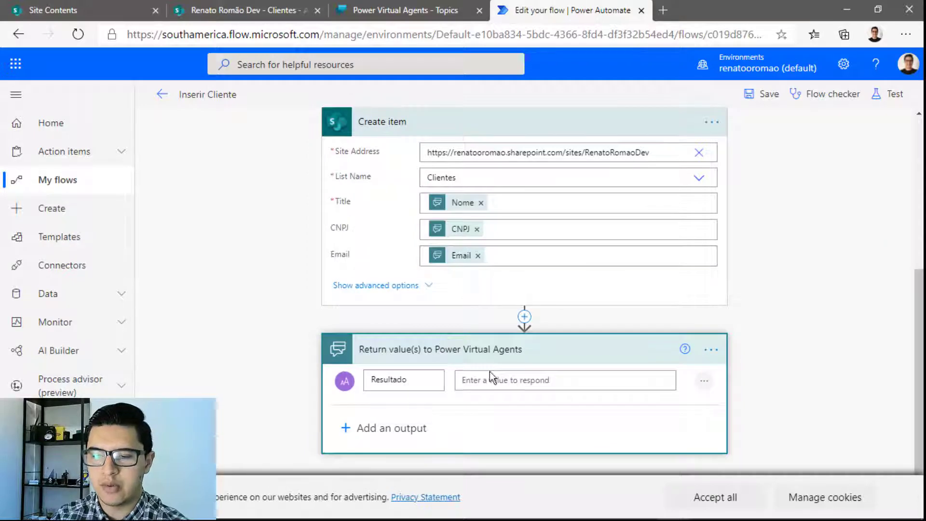
Compose Resultado as 'O cliente' + Title + 'foi criado com sucesso!' and save the Inserir Cliente flow
click(502, 381)
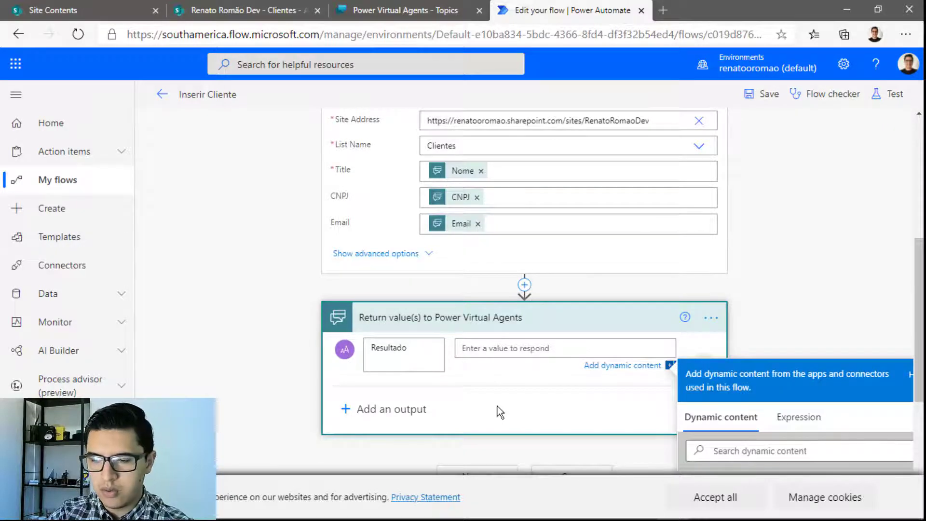
text(O cliente)
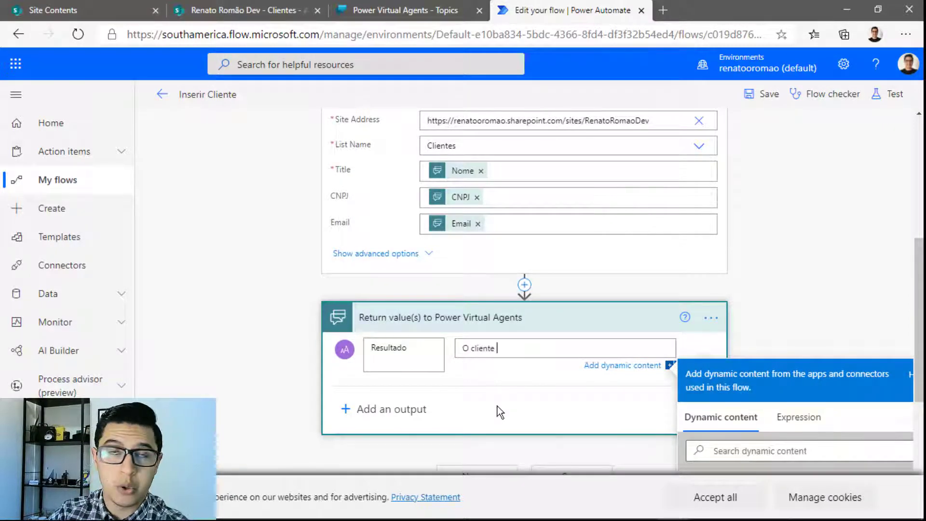
scroll(497, 407, down, 3)
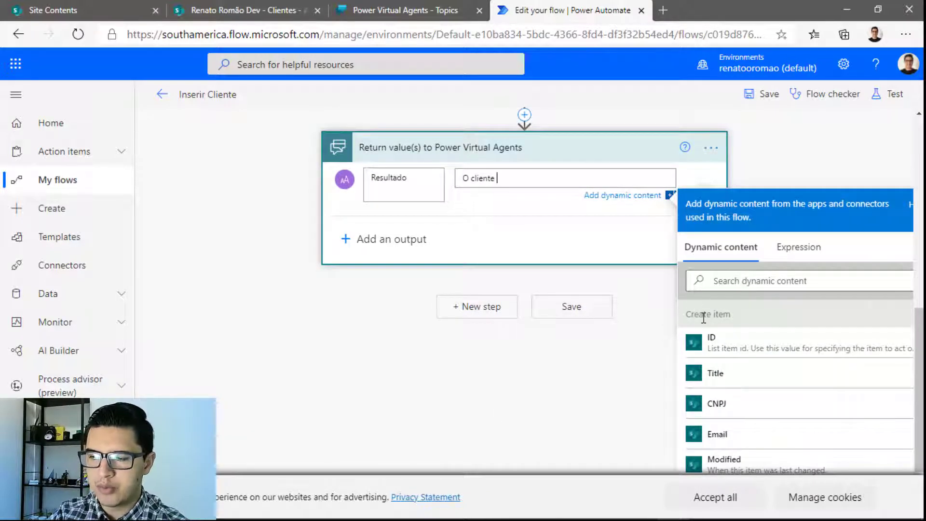
click(724, 377)
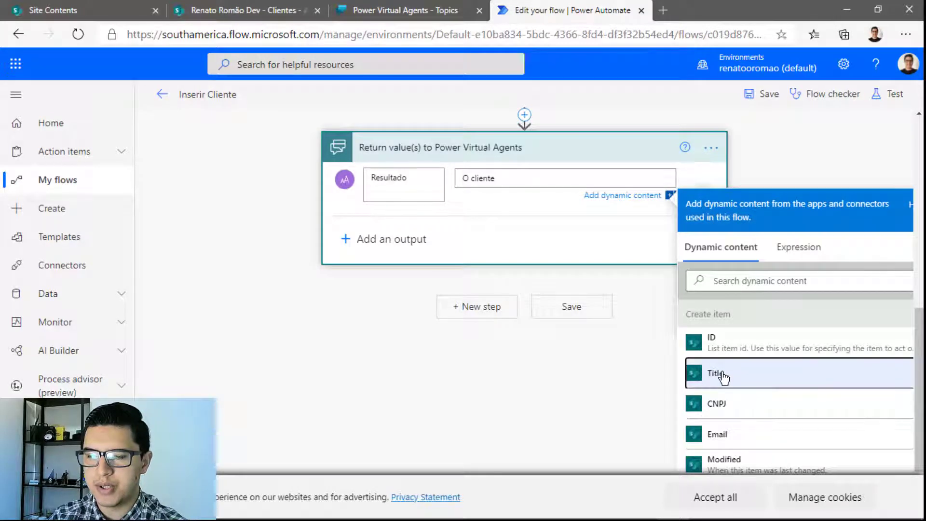
click(584, 181)
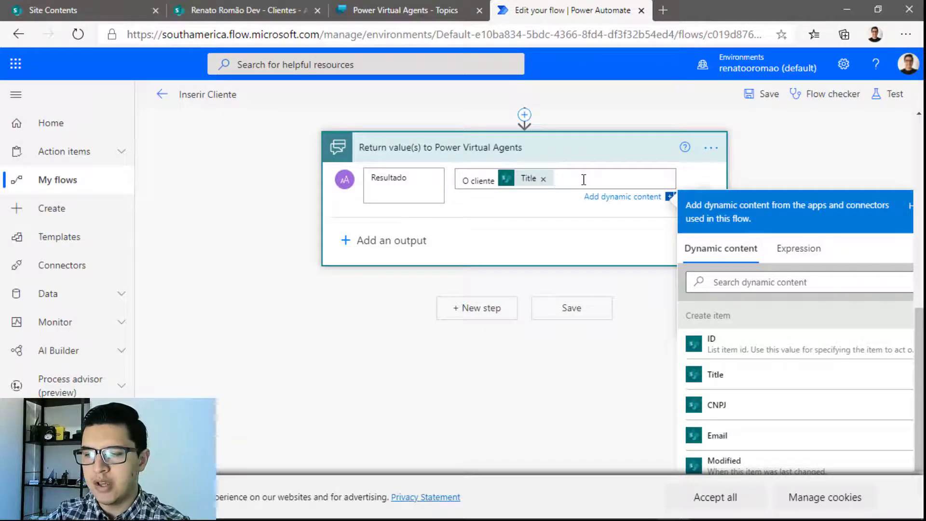
text(foi cr)
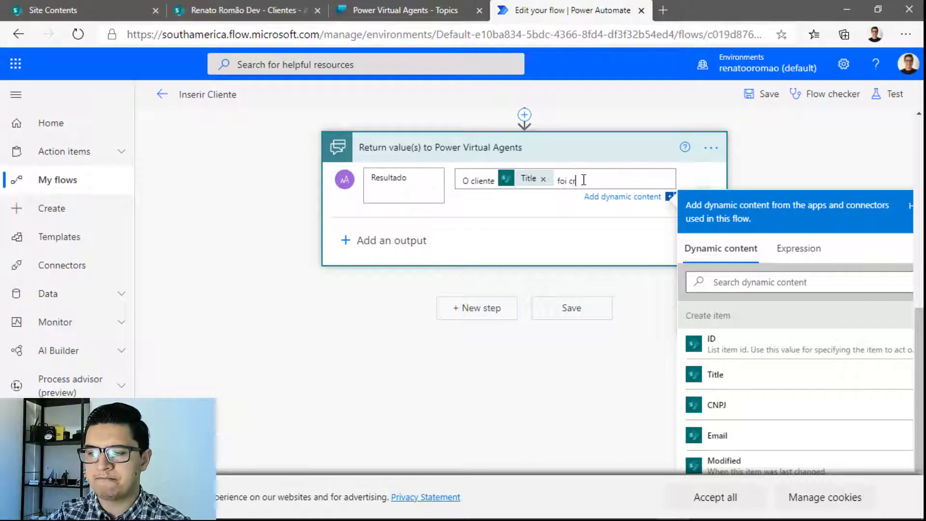
text(iado com sucesso!)
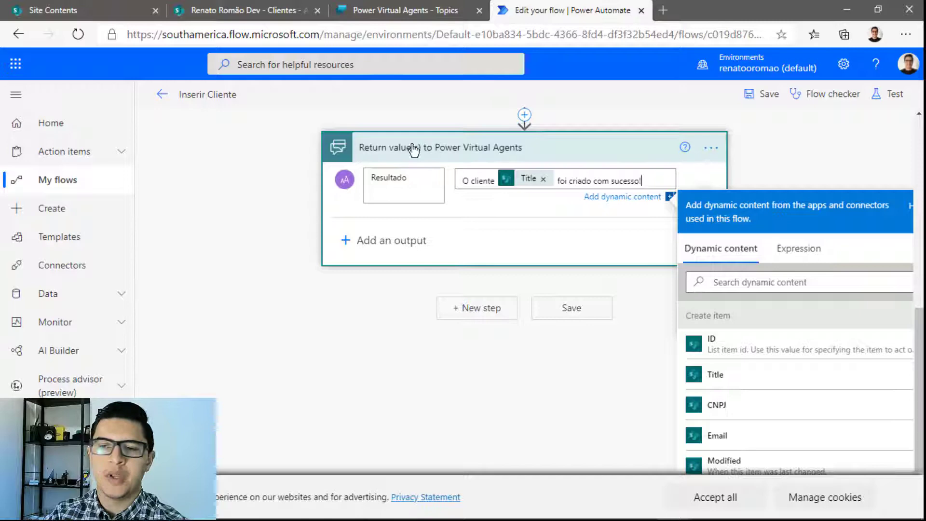
click(213, 95)
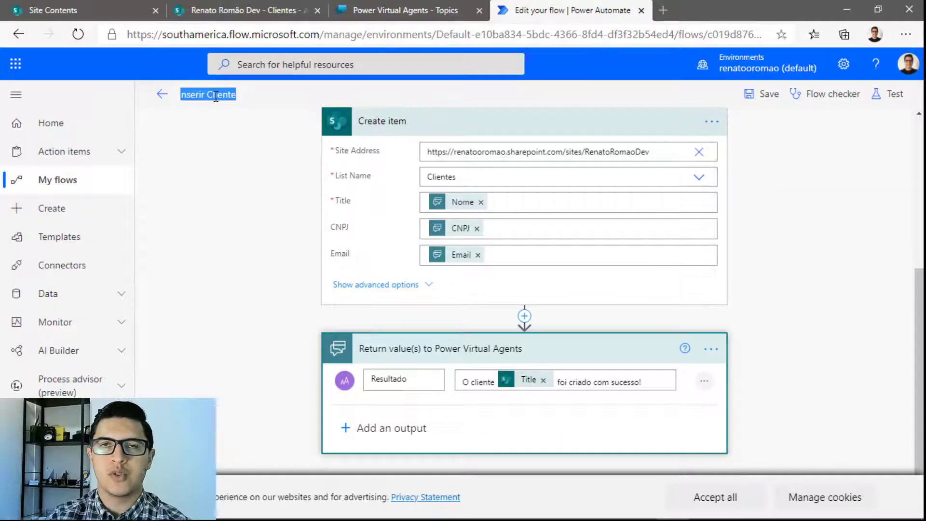
click(776, 101)
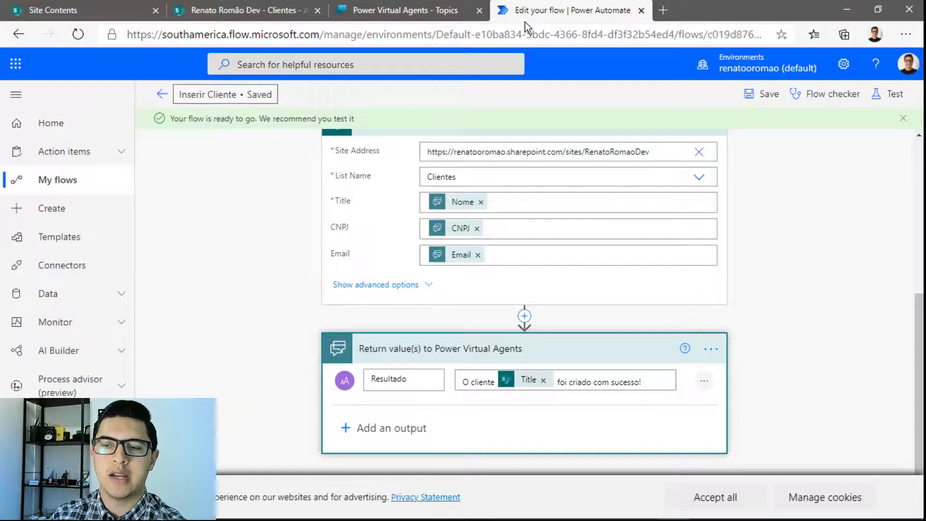
click(445, 14)
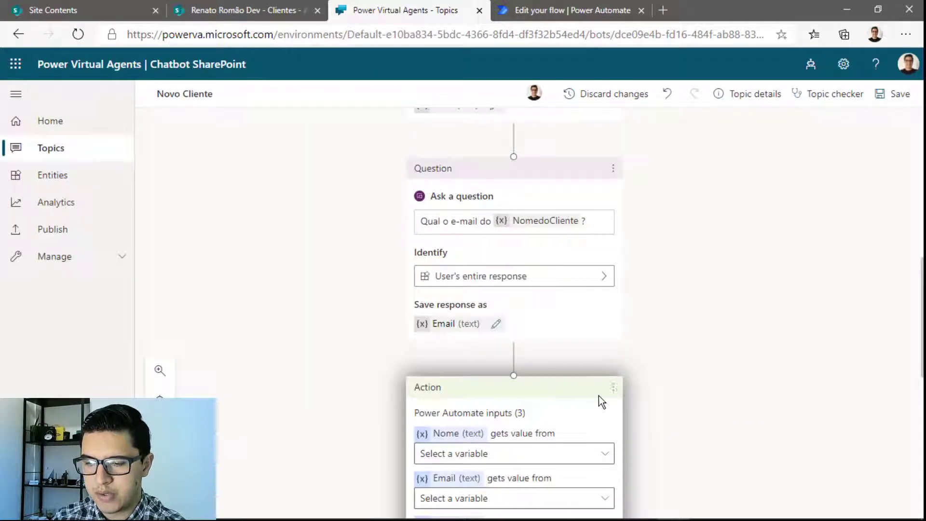
Delete the outdated action node and call the Inserir Cliente flow after the e-mail question
click(612, 394)
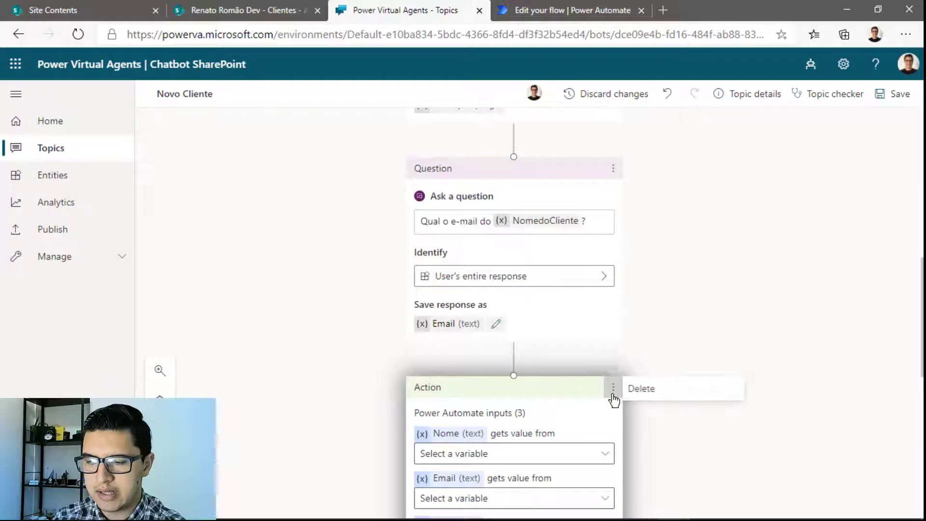
click(643, 395)
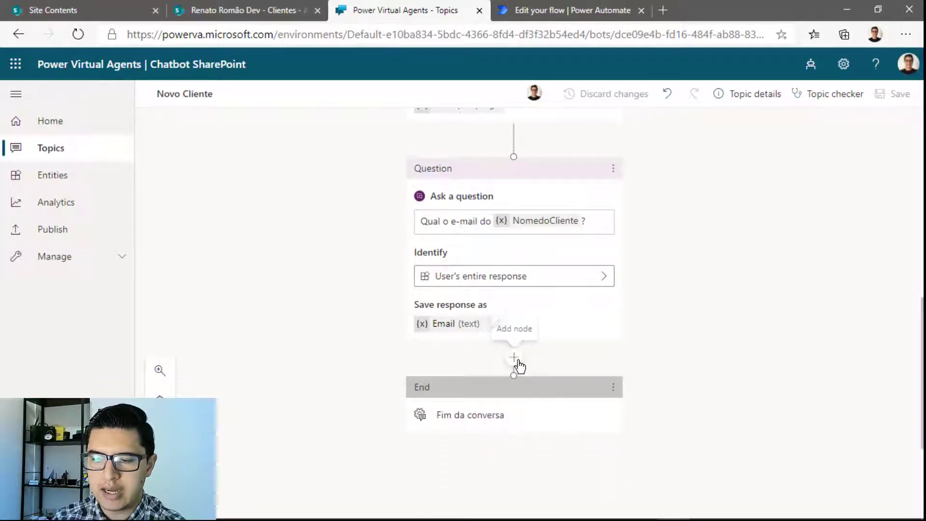
click(516, 362)
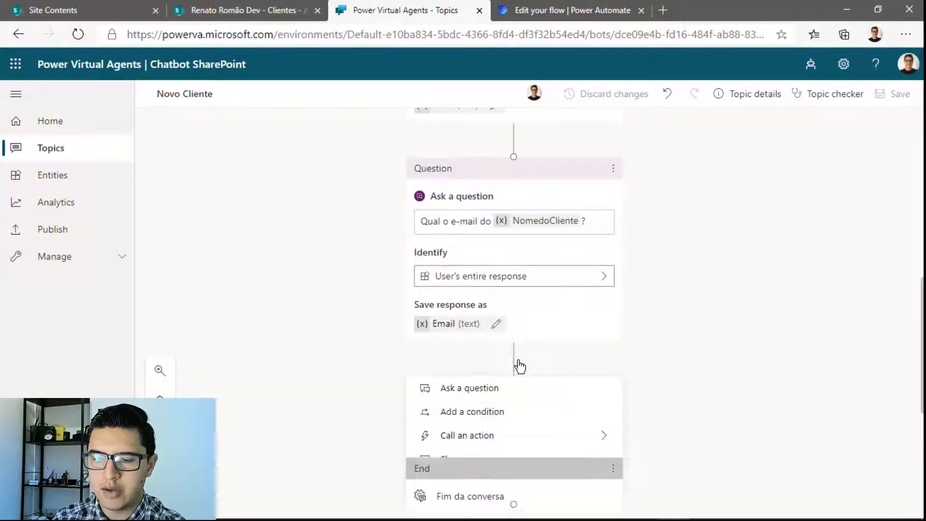
click(468, 441)
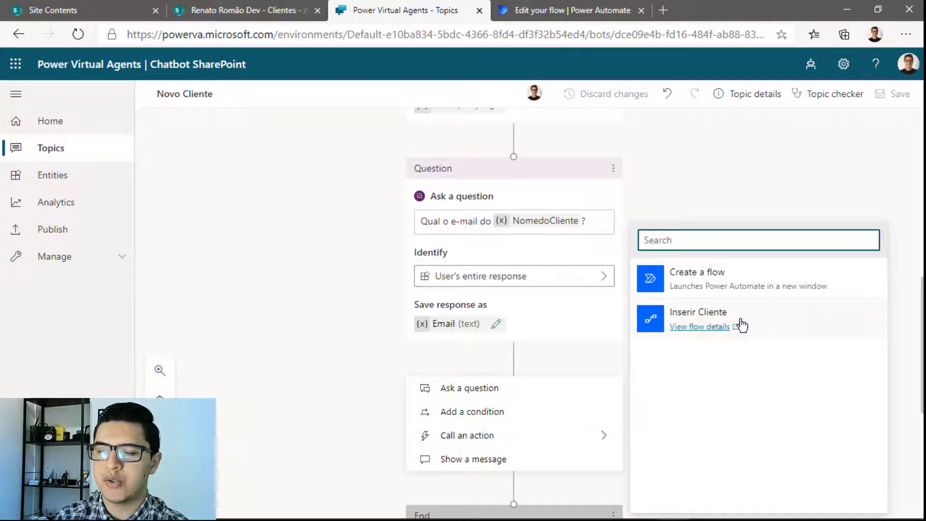
mouse_move(739, 324)
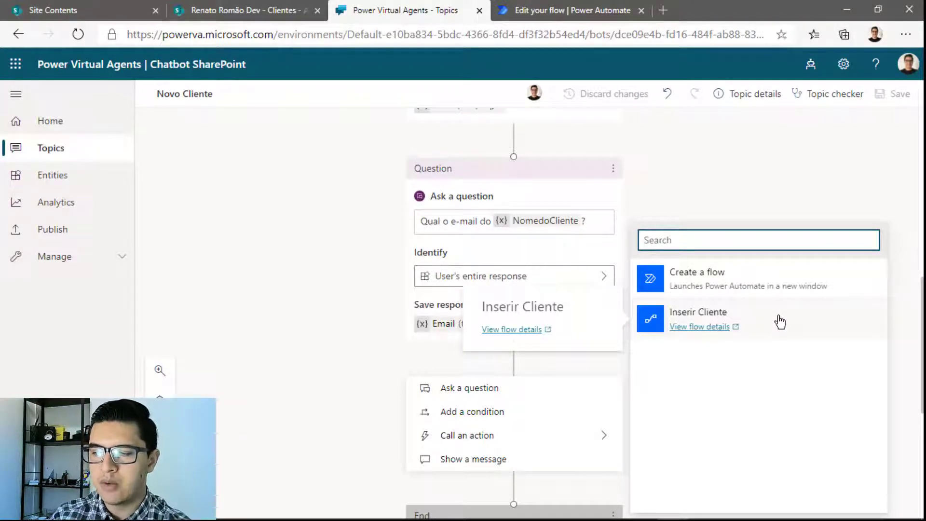
click(779, 321)
scroll(782, 323, down, 3)
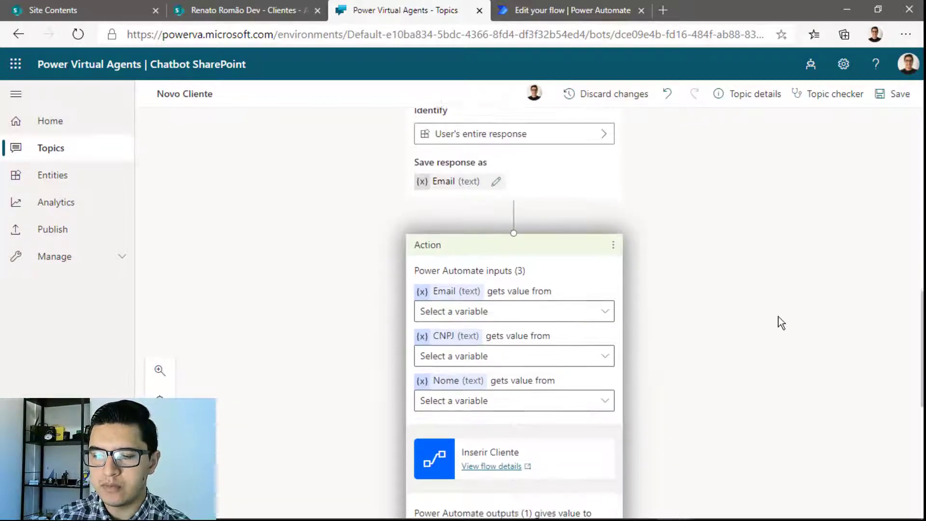
scroll(779, 320, down, 1)
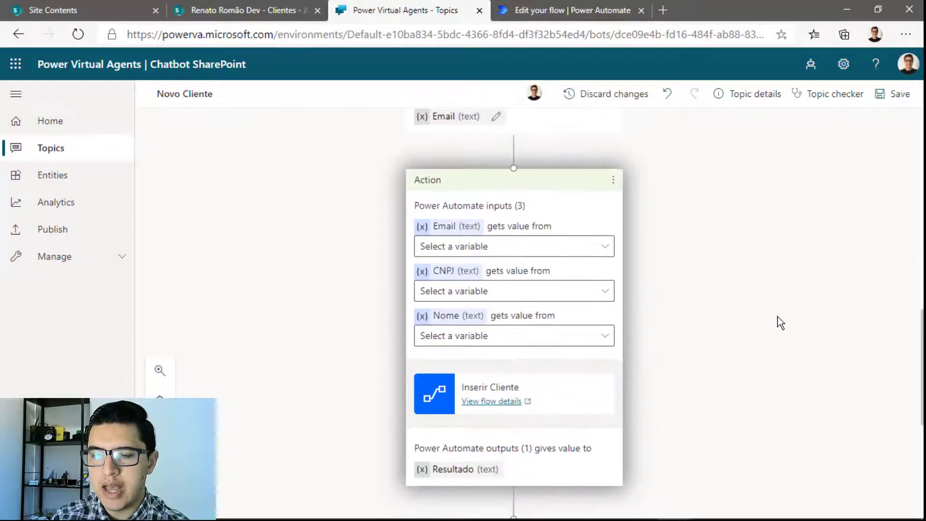
click(464, 257)
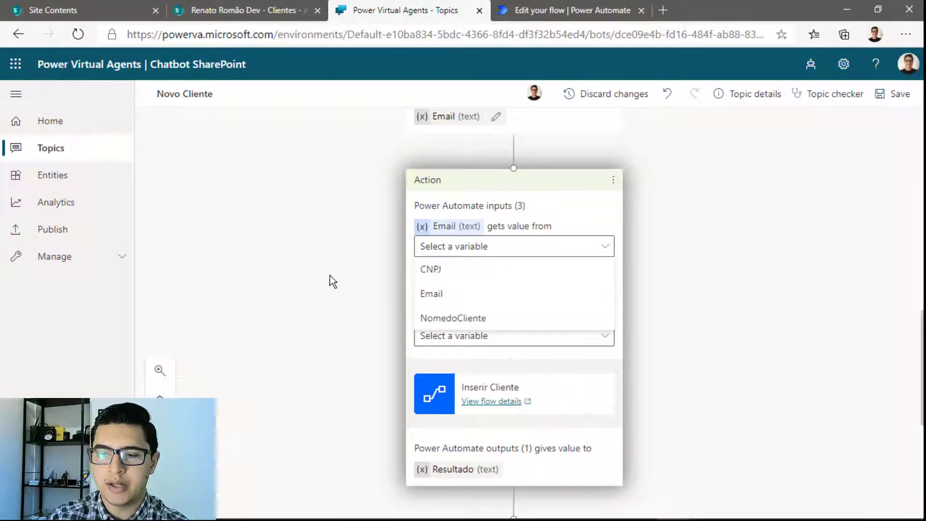
scroll(331, 280, up, 5)
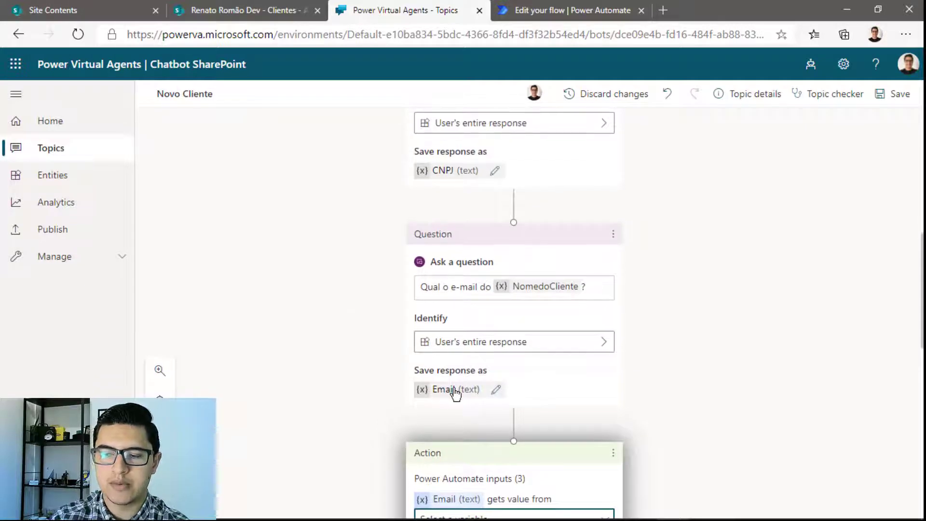
scroll(462, 394, up, 2)
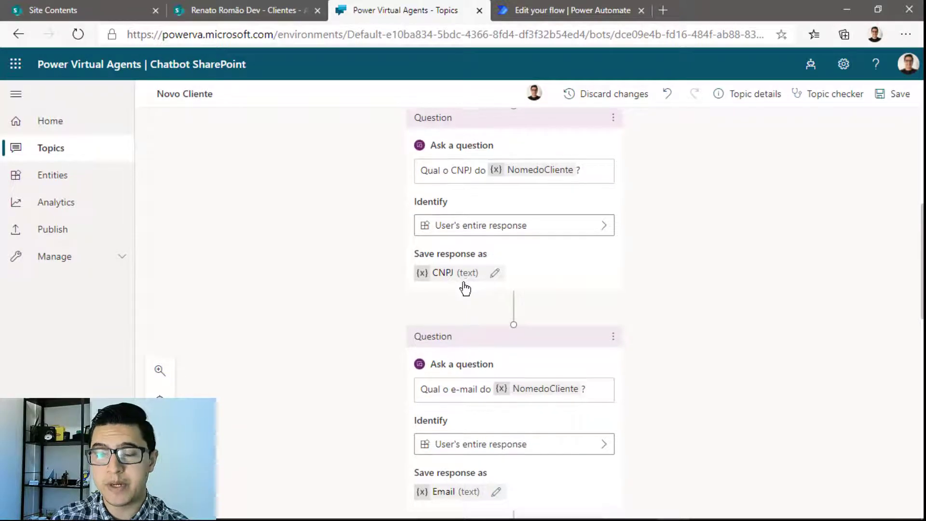
scroll(465, 288, down, 2)
scroll(465, 288, down, 4)
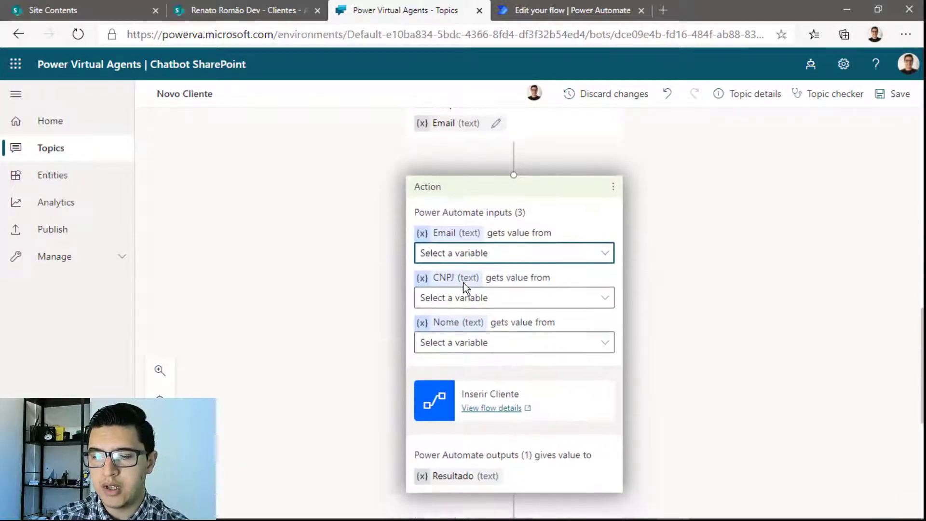
click(442, 243)
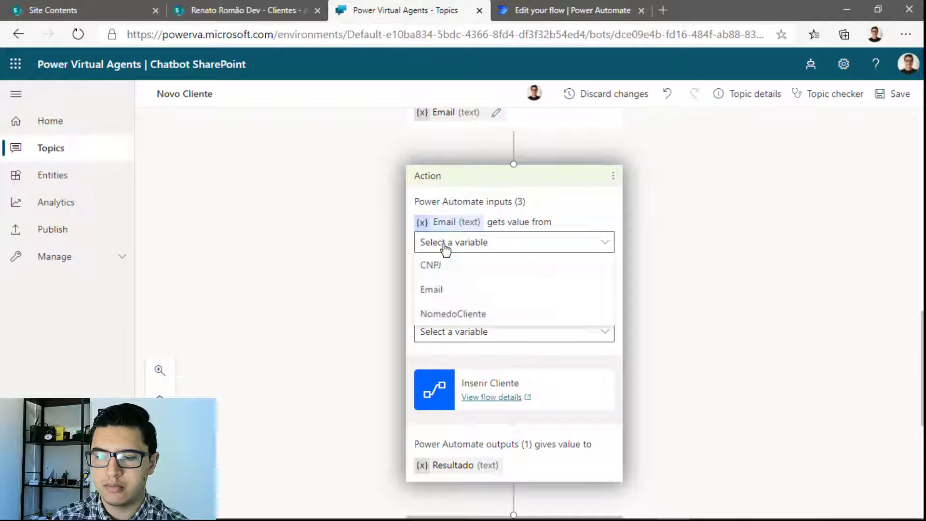
click(440, 289)
click(443, 290)
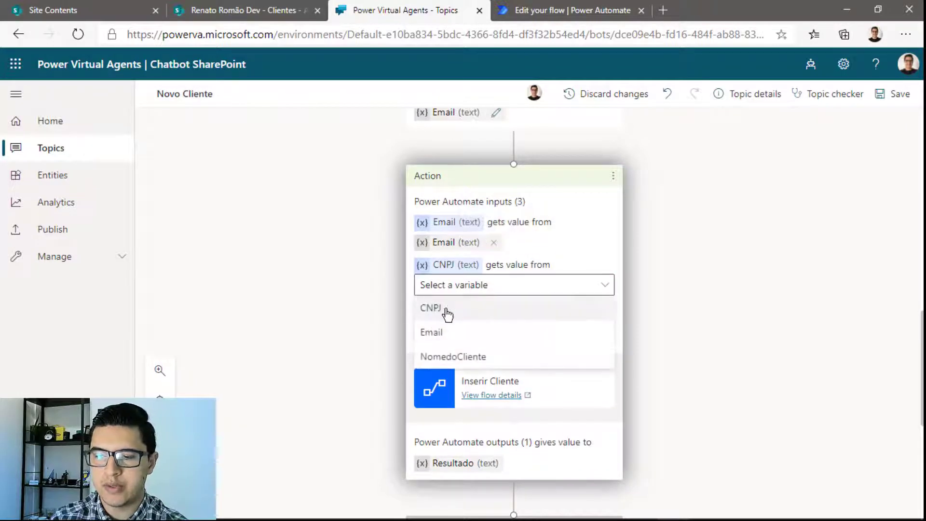
click(443, 311)
click(438, 328)
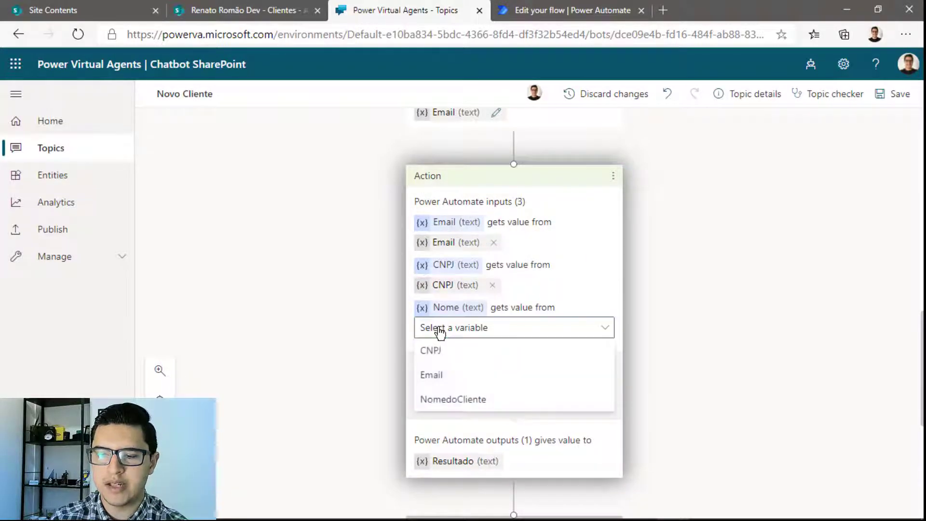
scroll(354, 368, up, 15)
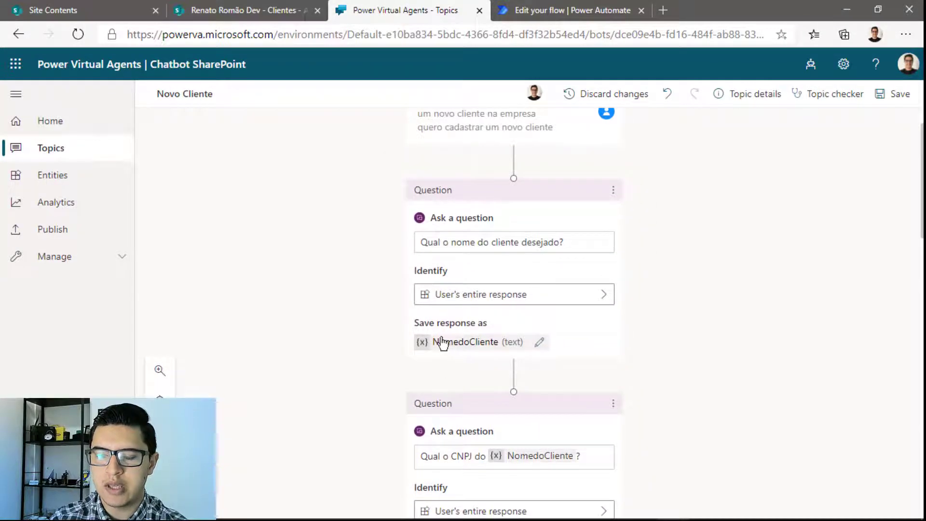
scroll(452, 352, down, 10)
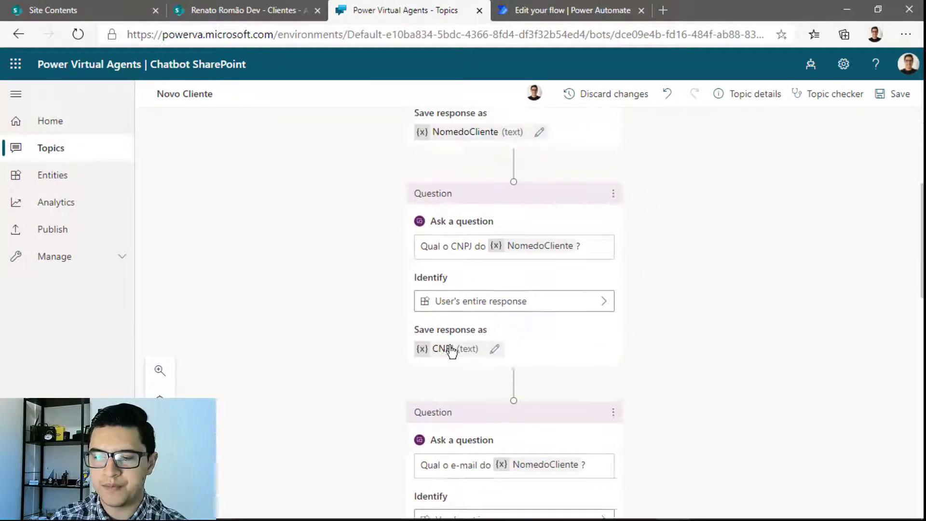
click(453, 347)
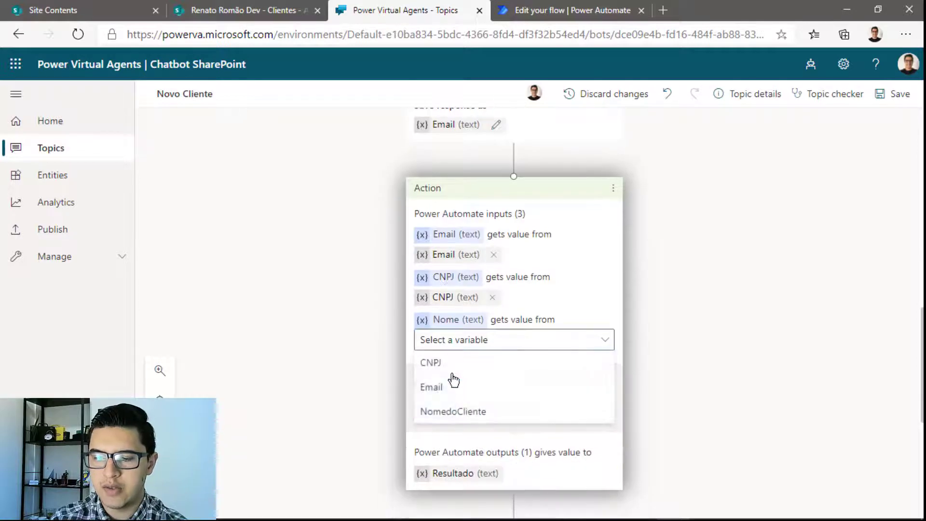
click(454, 412)
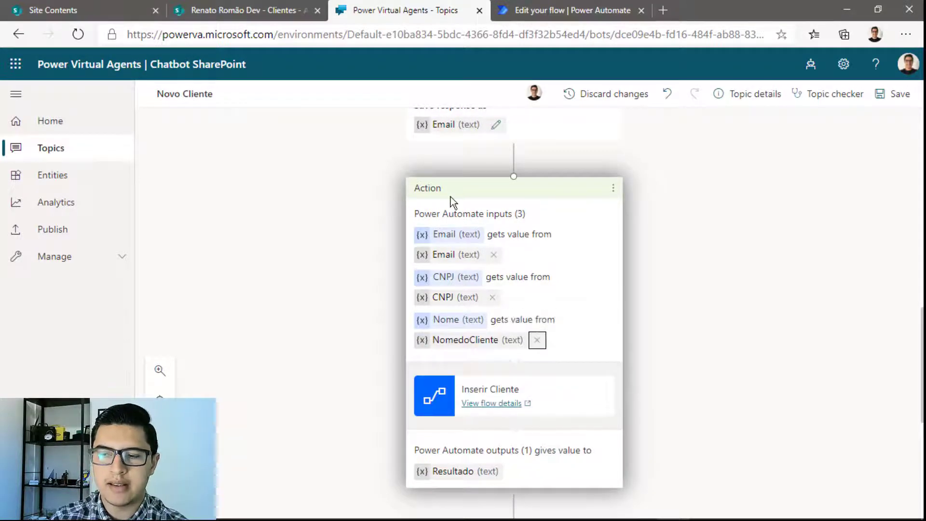
drag(527, 214, 404, 215)
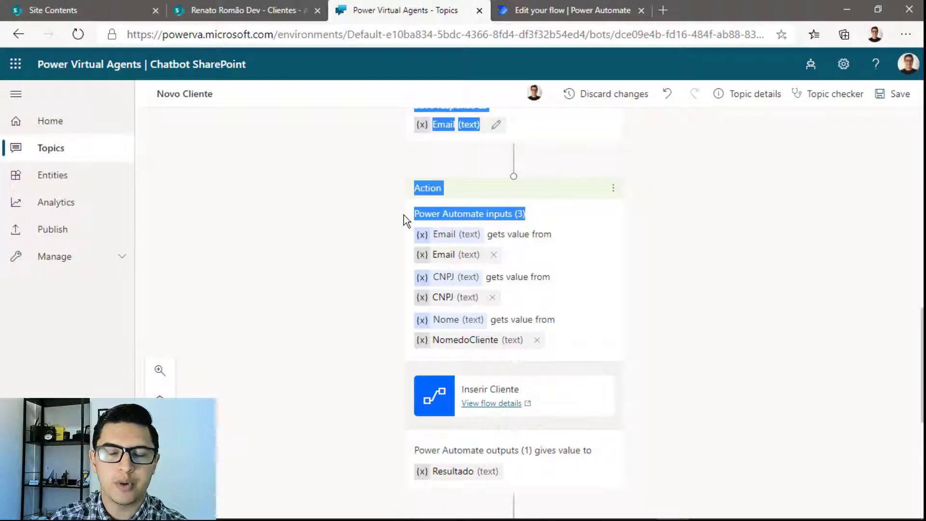
click(368, 236)
scroll(367, 236, down, 5)
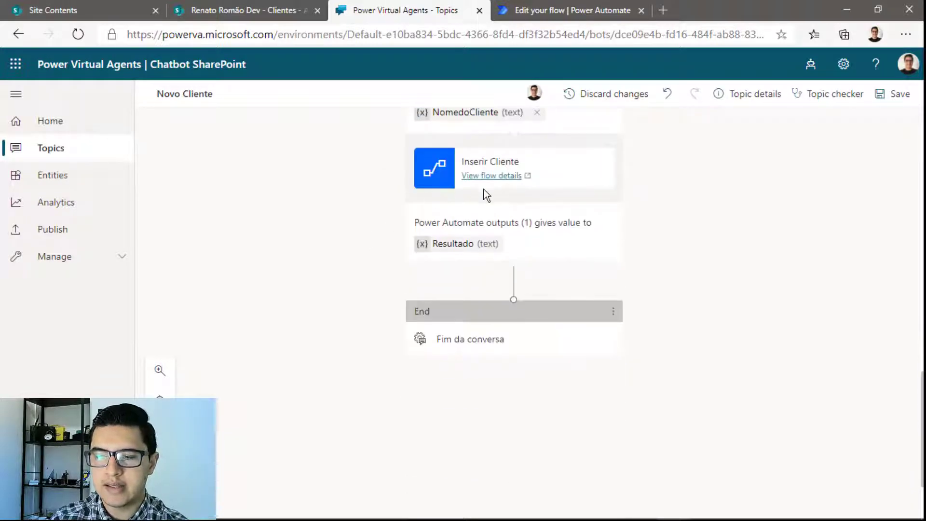
drag(547, 222, 413, 223)
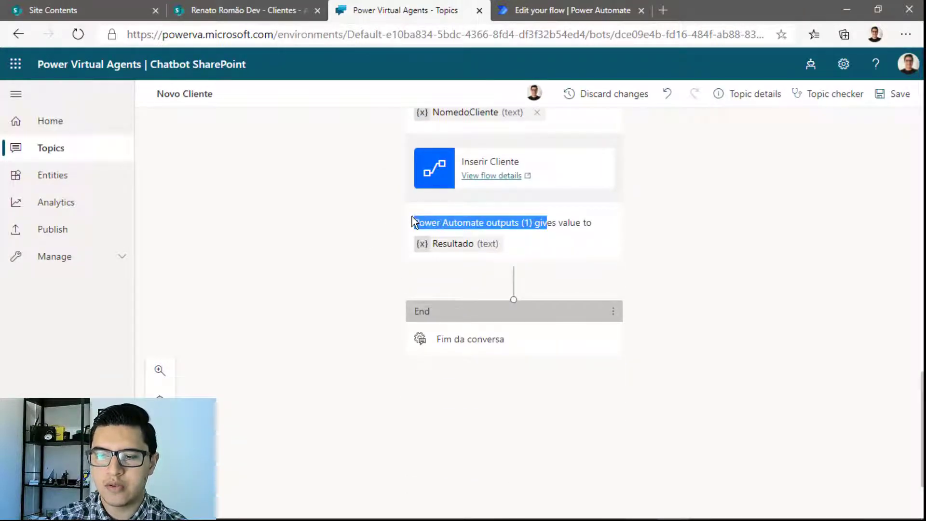
After checking the flow, add a message node showing the Resultado variable after Inserir Cliente, and save
click(572, 10)
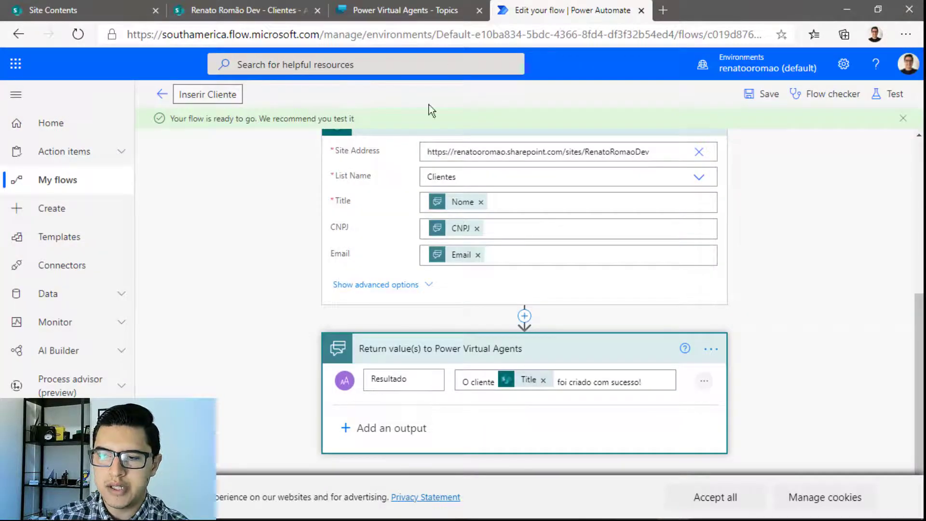
click(429, 4)
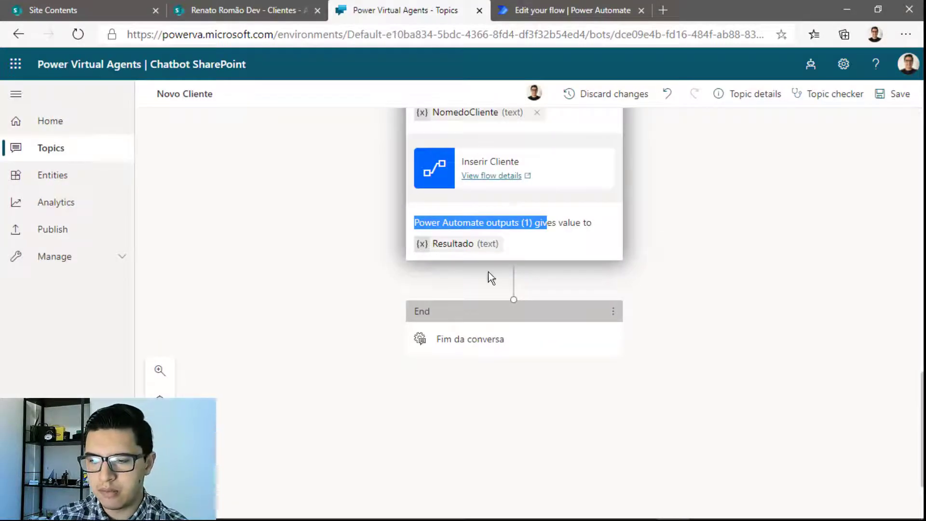
click(514, 284)
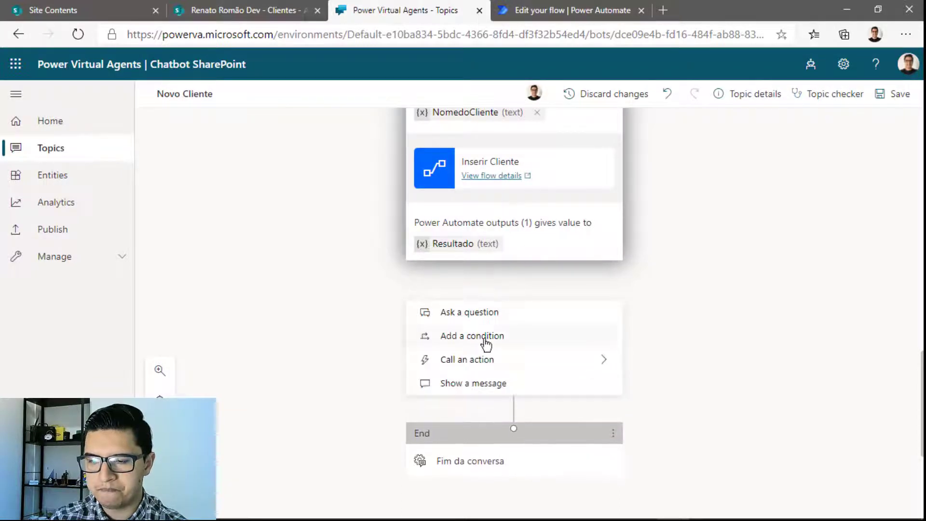
click(480, 382)
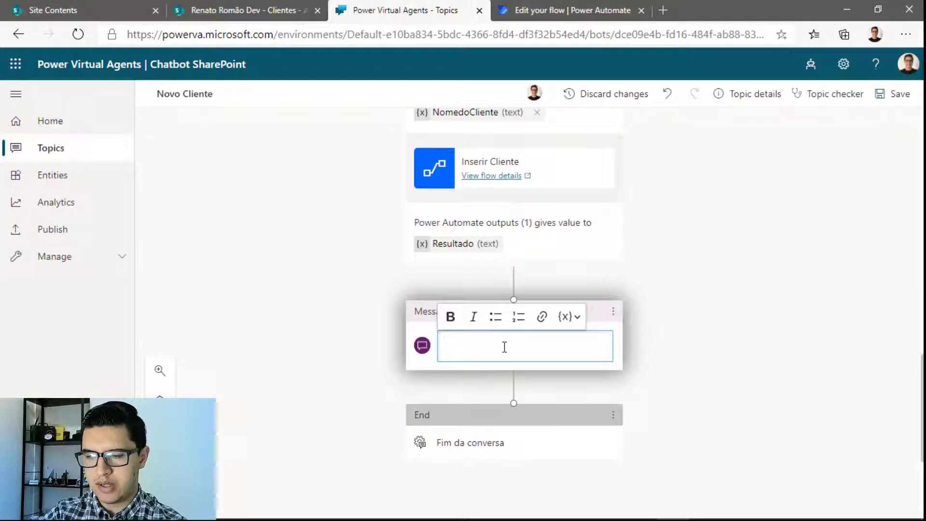
click(577, 318)
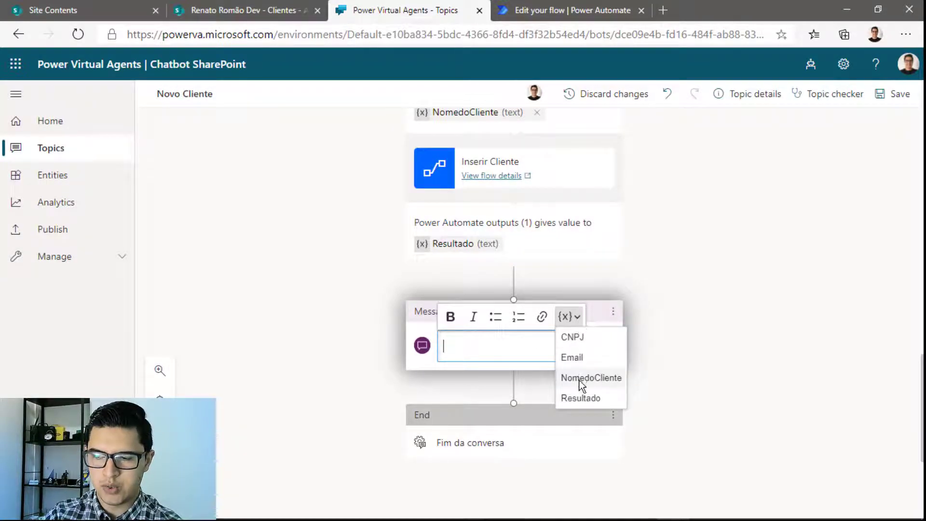
click(581, 396)
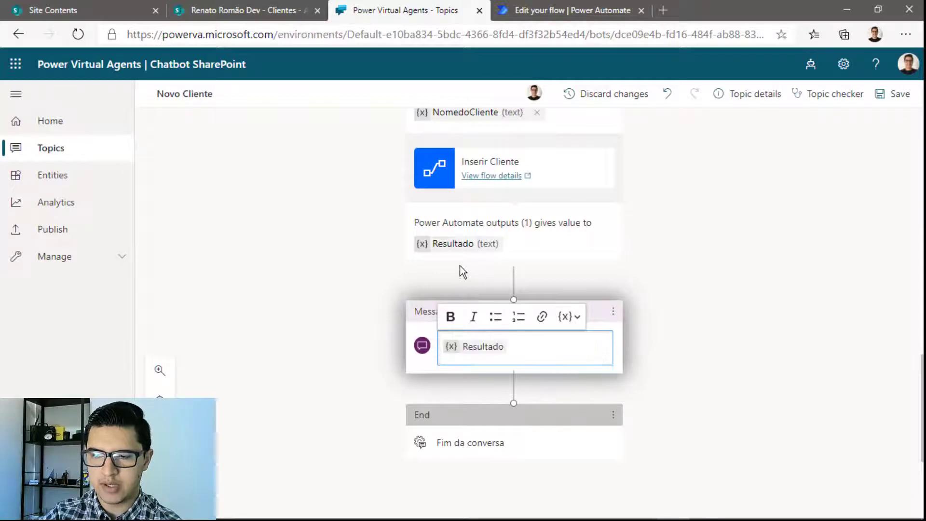
click(900, 92)
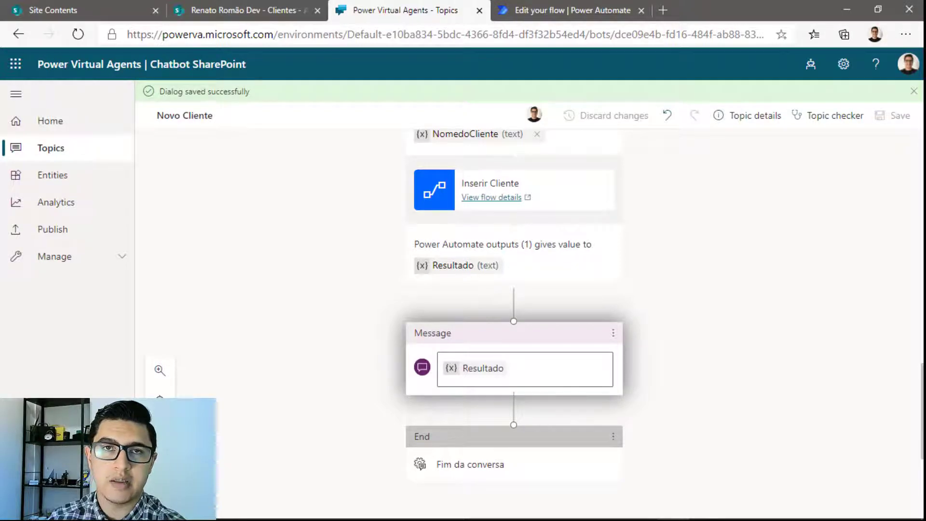
Publish the bot's latest content
click(66, 500)
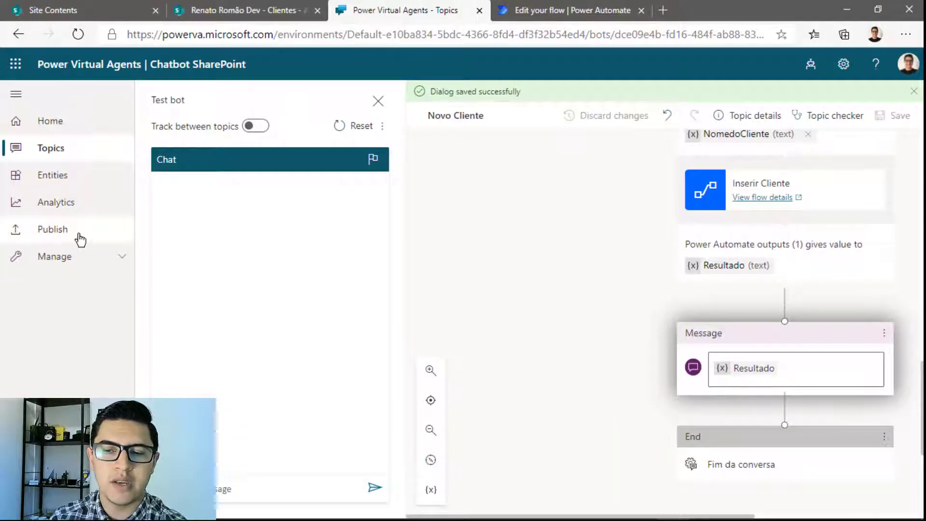
click(80, 238)
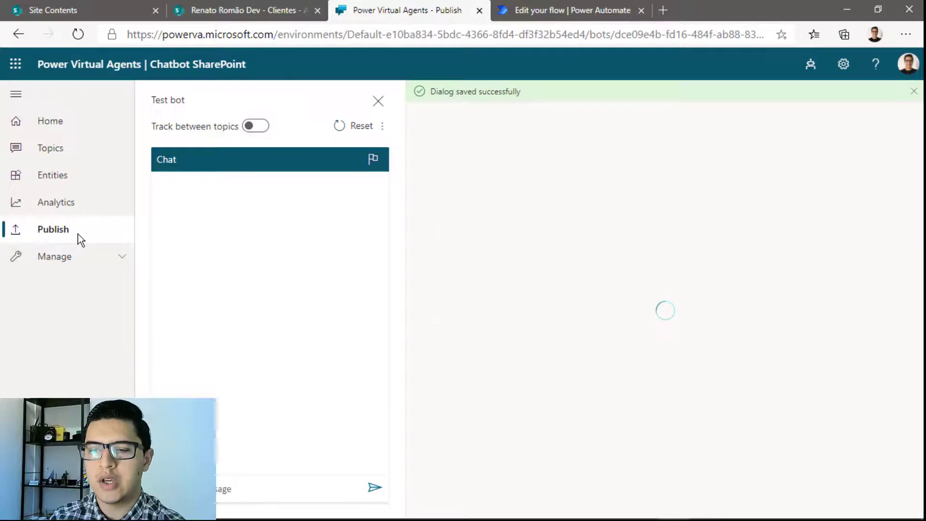
click(478, 207)
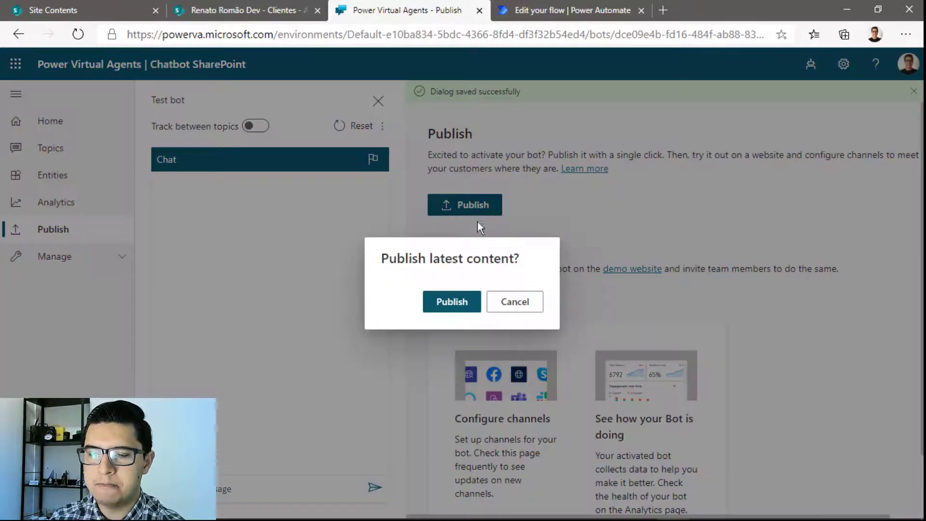
click(453, 301)
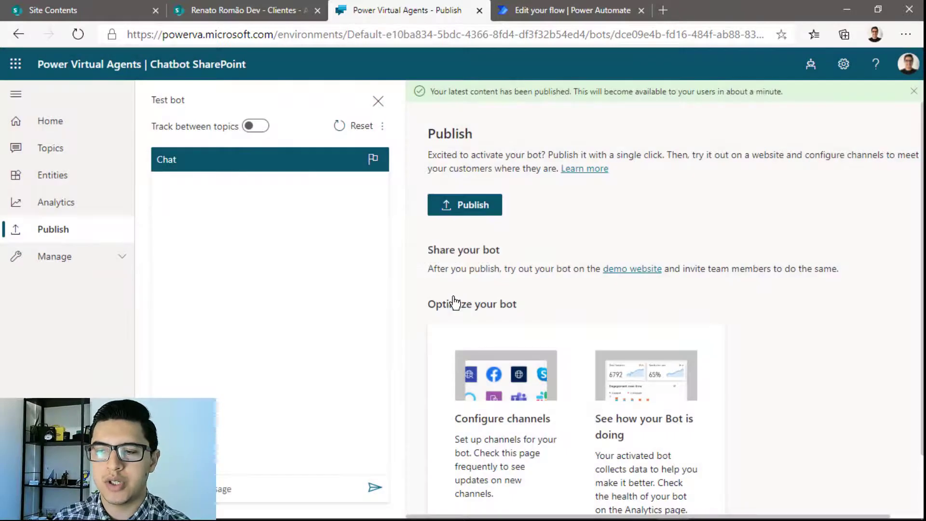
View the Custom website channel's embed code, then return to the SharePoint site contents
click(70, 264)
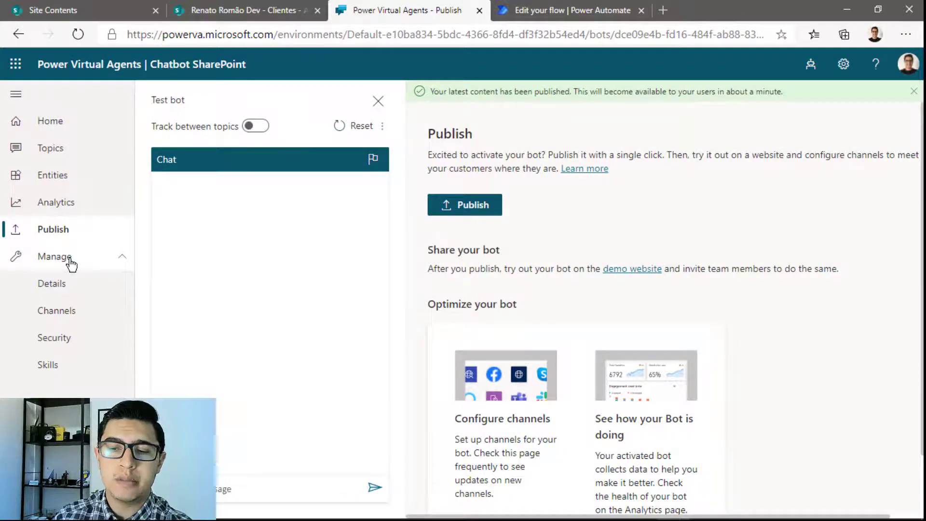
click(63, 311)
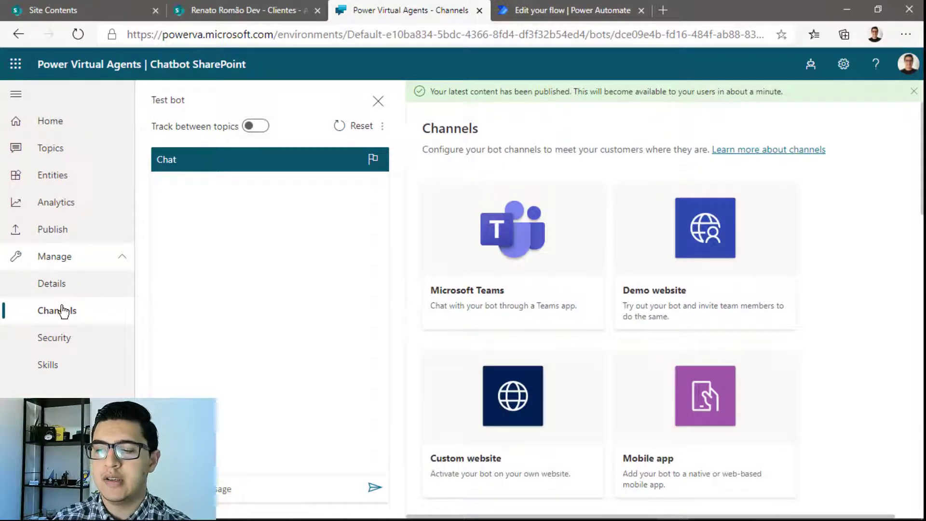
click(526, 396)
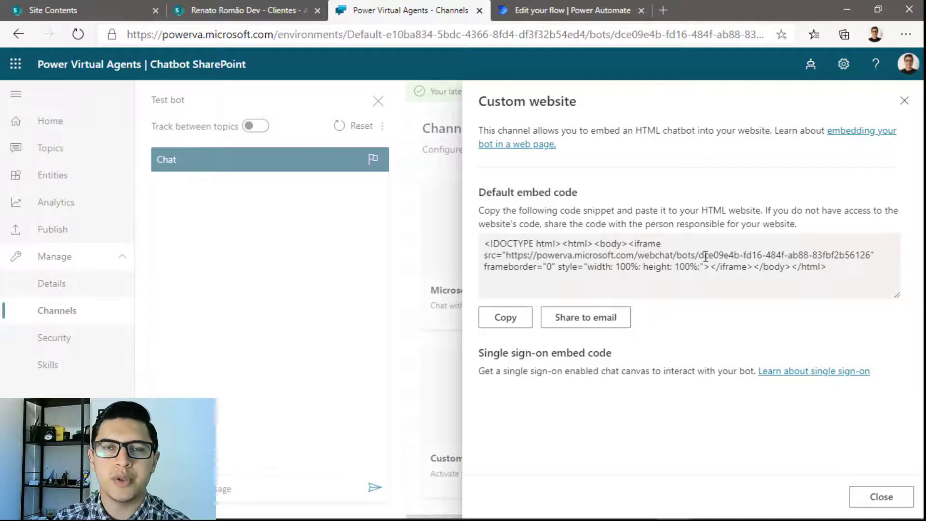
click(102, 6)
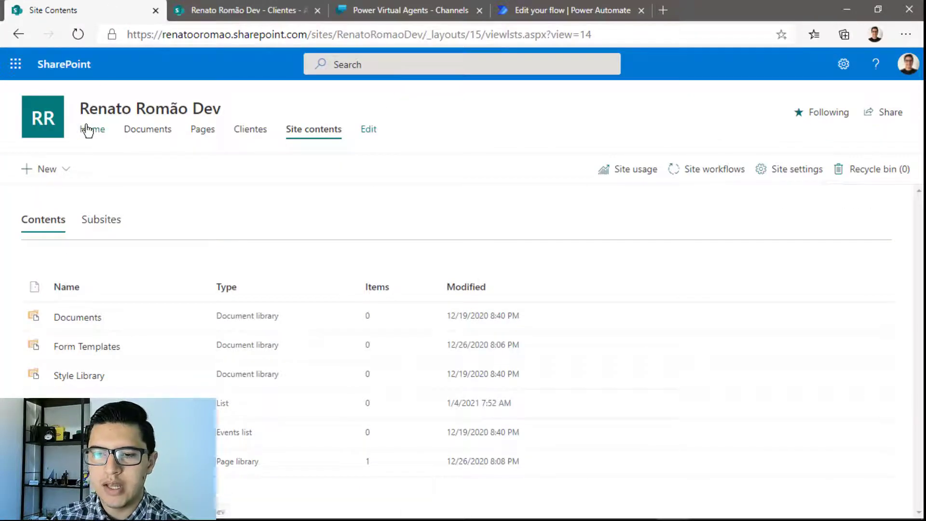
Put the site home page in edit mode and open the empty Chatbot web part's settings below the hero
click(87, 130)
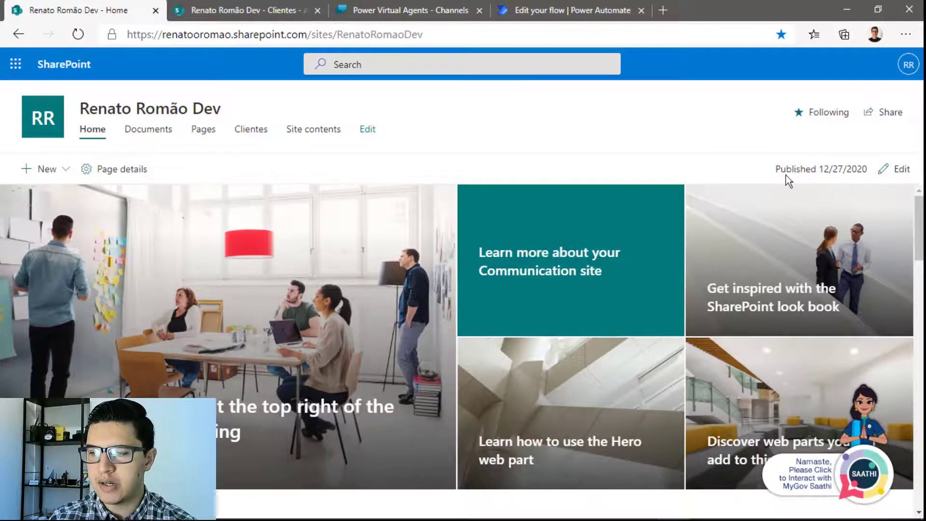
click(880, 174)
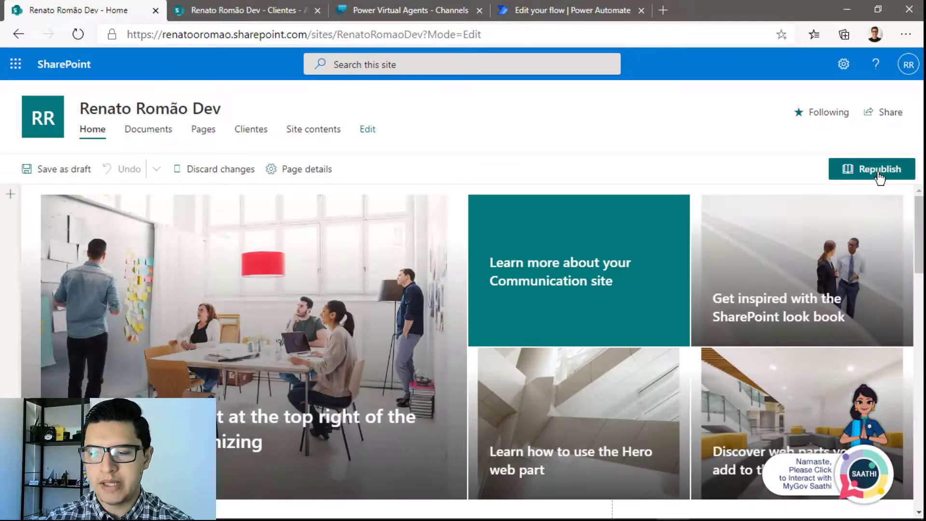
scroll(835, 338, down, 3)
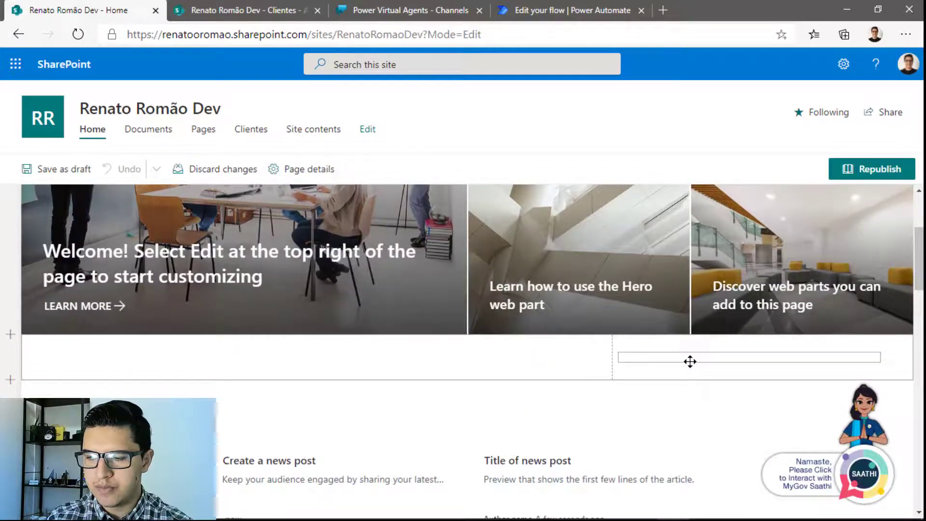
click(690, 362)
click(602, 363)
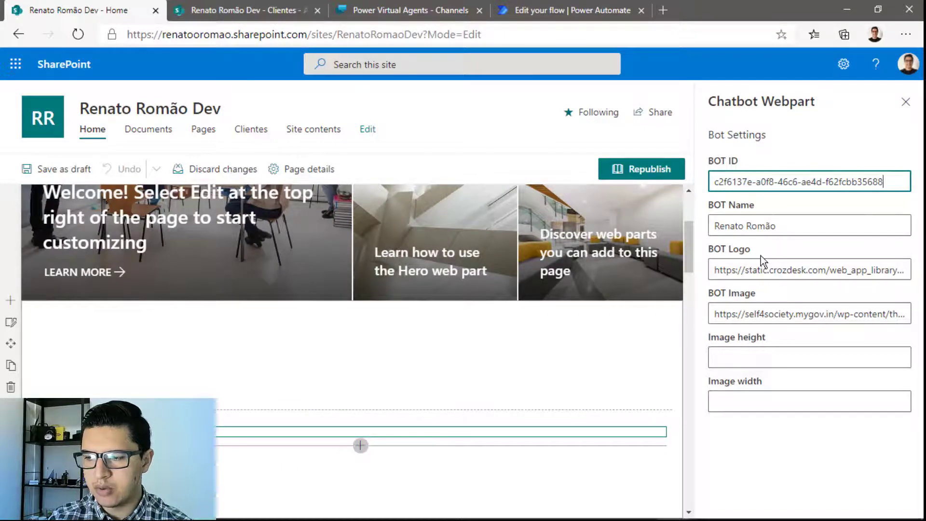
Open the embed code's webchat URL in a new tab and select the bot ID in its address
click(410, 9)
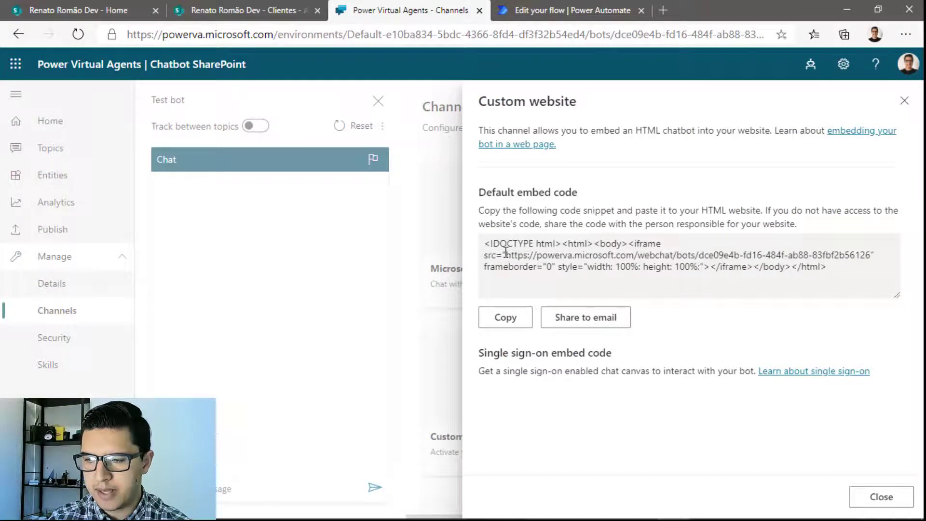
drag(507, 255, 869, 255)
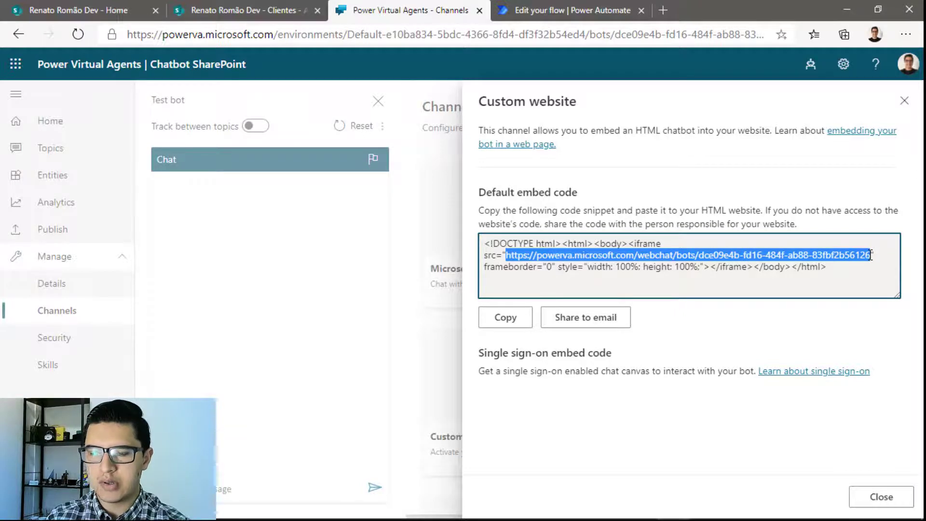
key(ctrl+t)
text(https://www.renatoromao.com.br/)
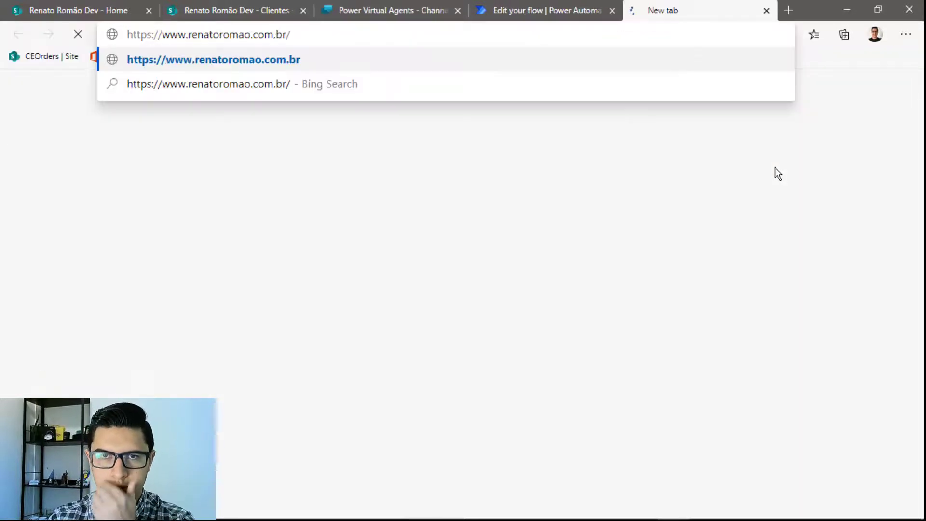
key(Return)
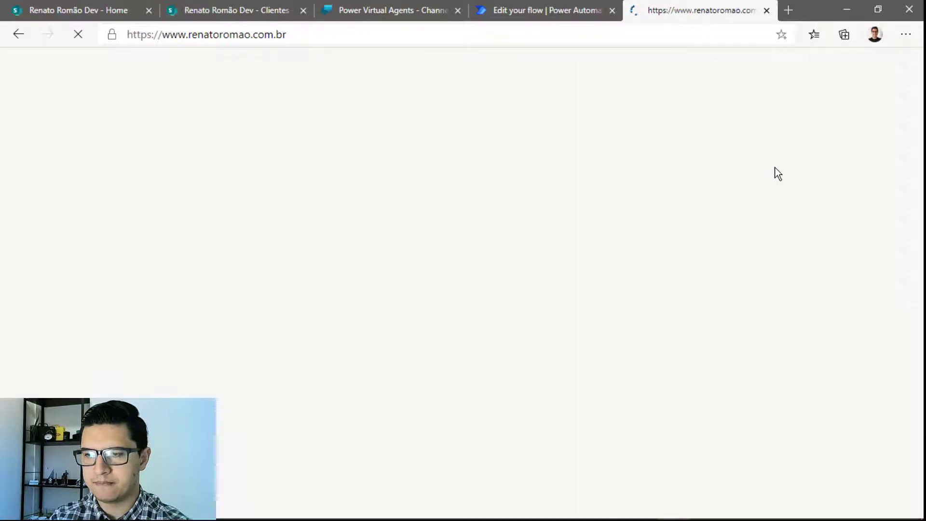
key(ctrl+w)
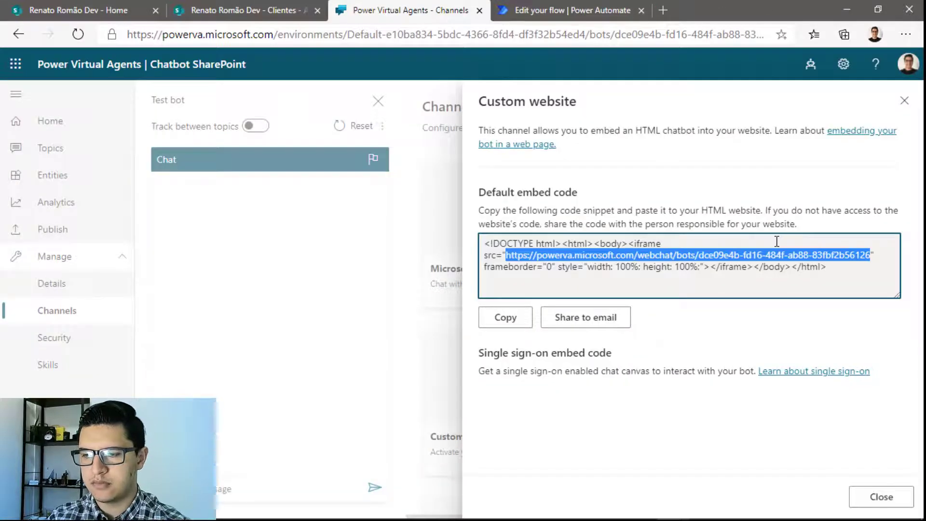
key(ctrl+c)
key(ctrl+t)
key(ctrl+v)
key(Return)
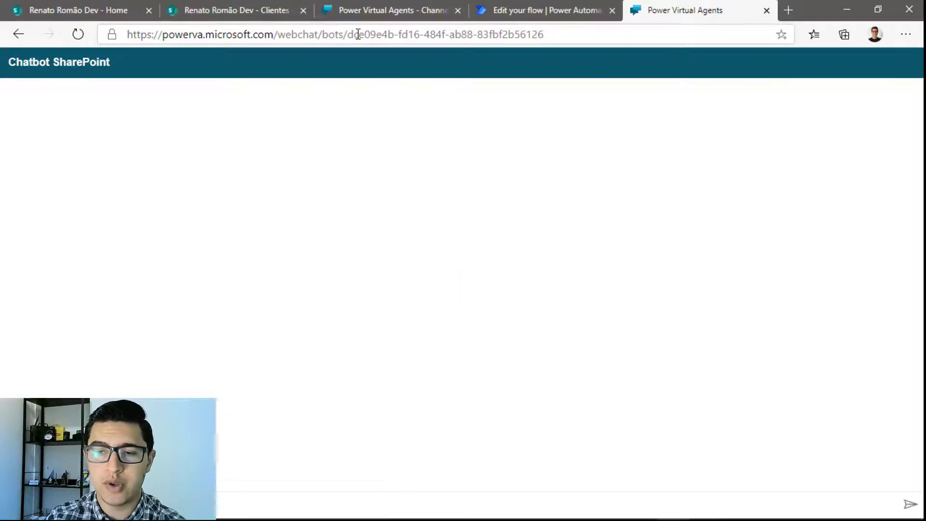
drag(351, 36, 621, 64)
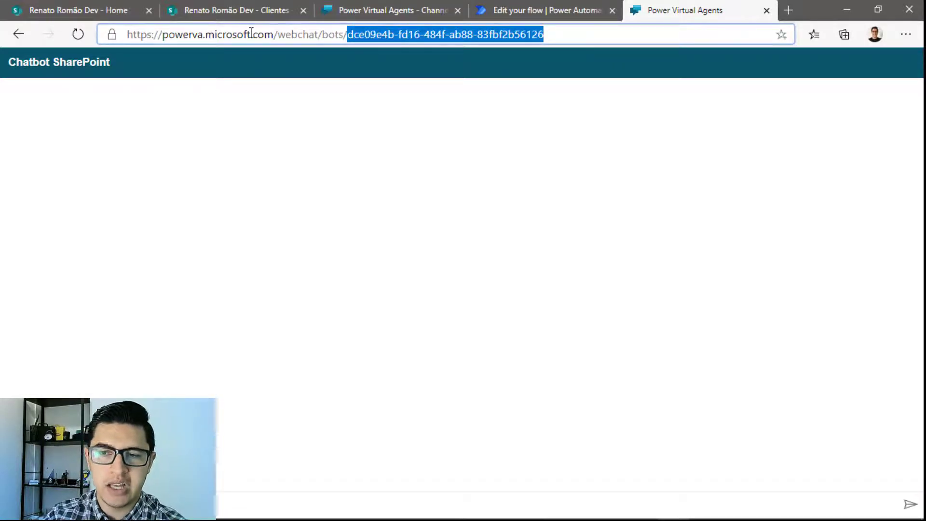
Replace the web part's BOT ID with the copied ID, republish the home page, and open the chat
click(108, 13)
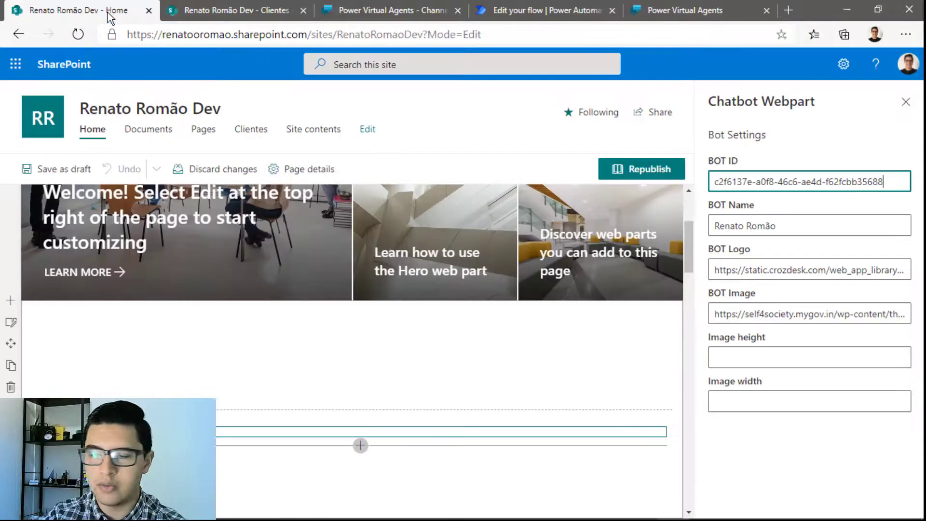
triple_click(872, 182)
key(ctrl+v)
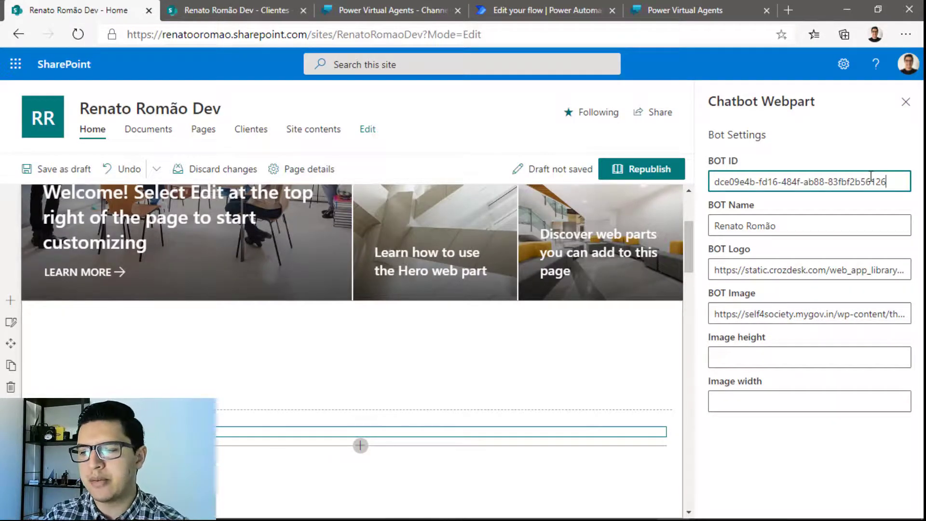
click(906, 103)
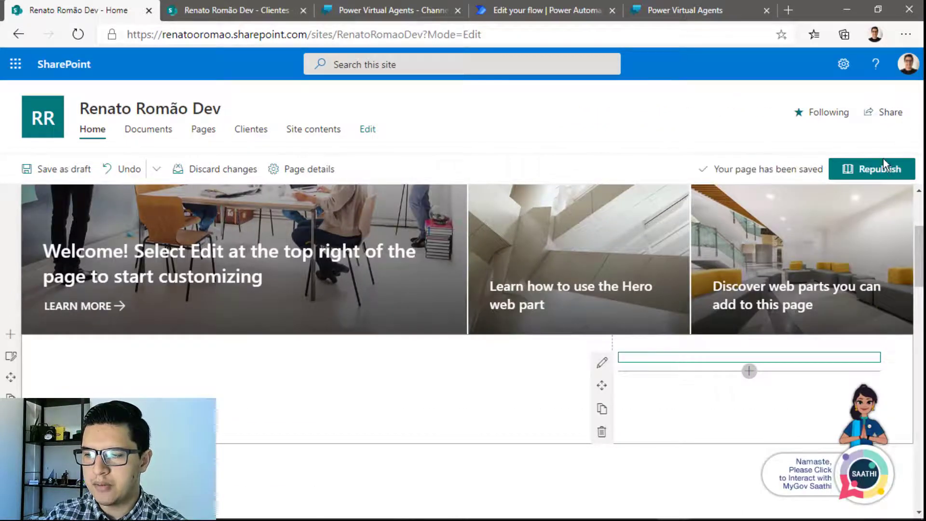
click(880, 170)
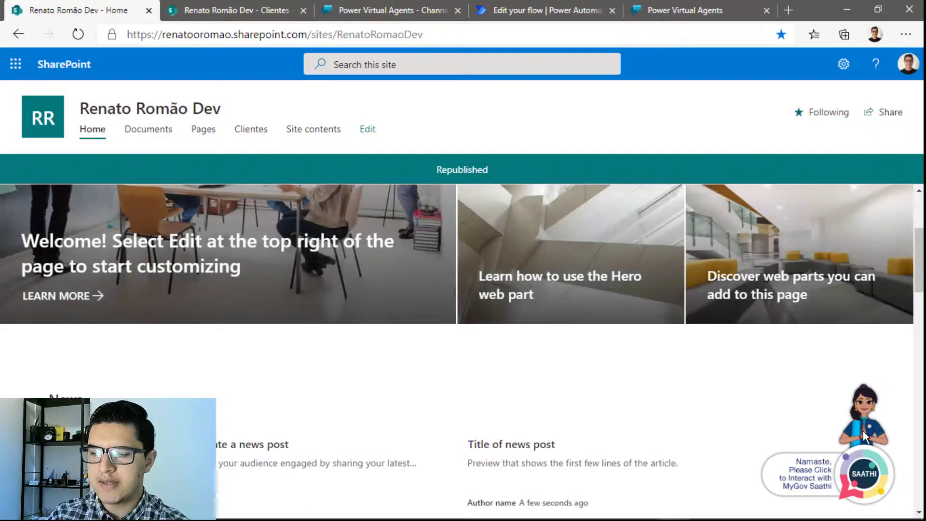
click(865, 434)
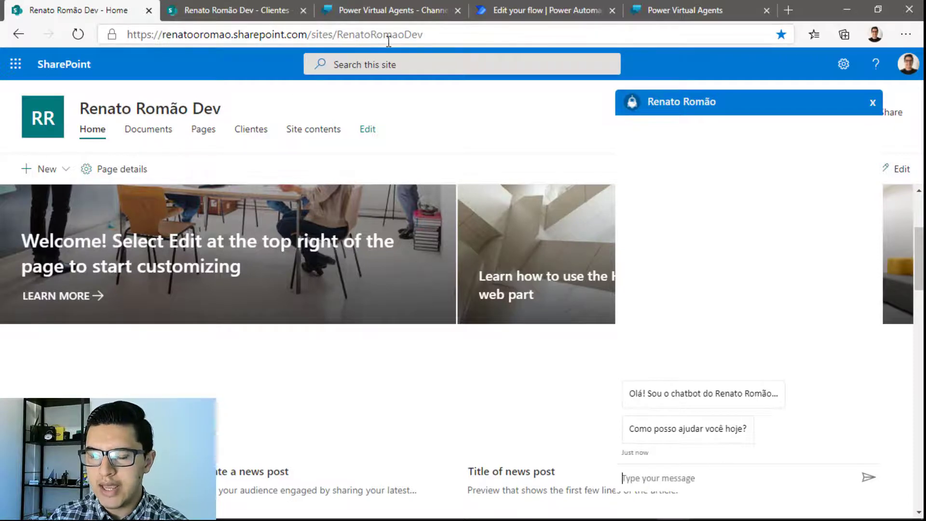
Start a 'novo cliente' conversation in the home page chatbot
click(389, 6)
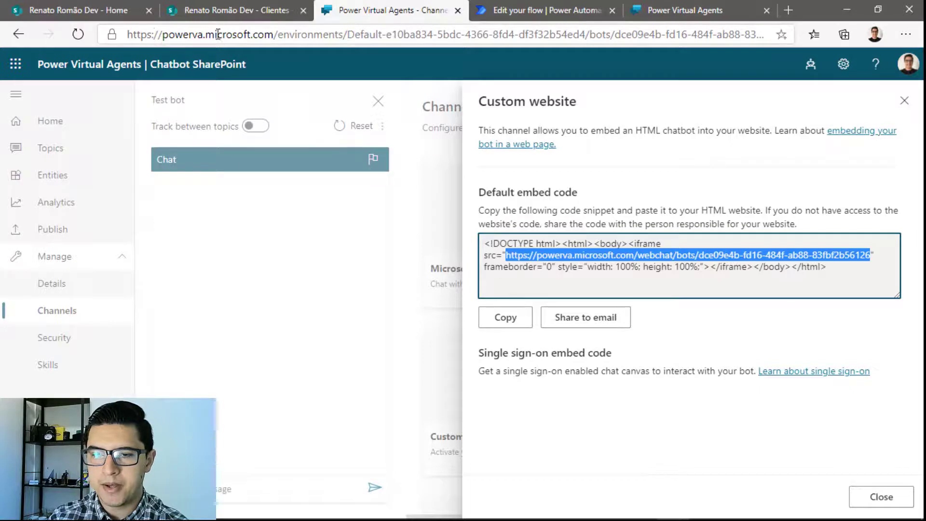
click(103, 11)
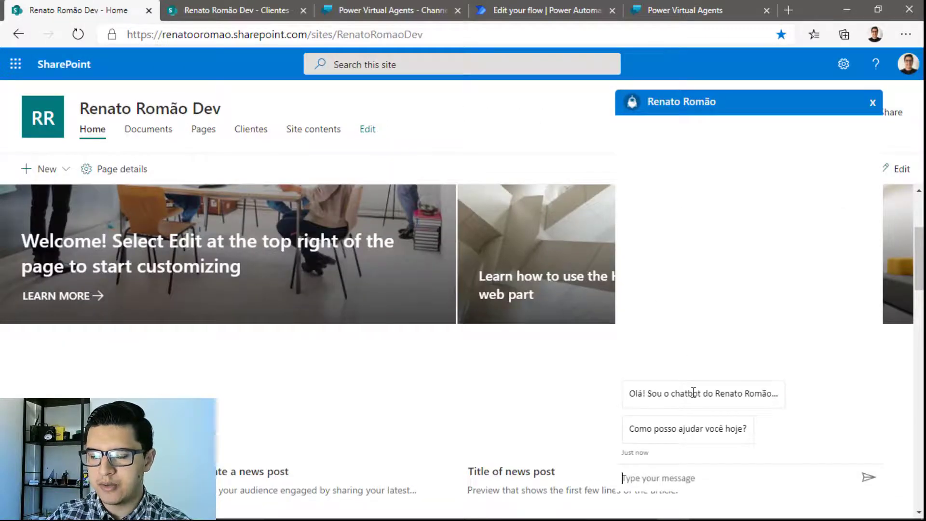
text(novo cliente)
key(Return)
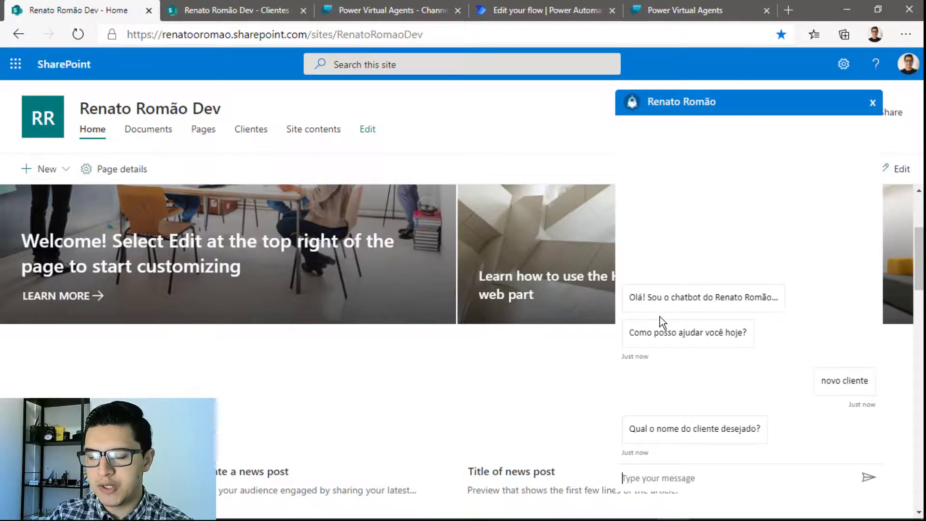
Answer the bot's prompts with the client's name, CNPJ 0 and the client's e-mail address
text(Renato)
key(Return)
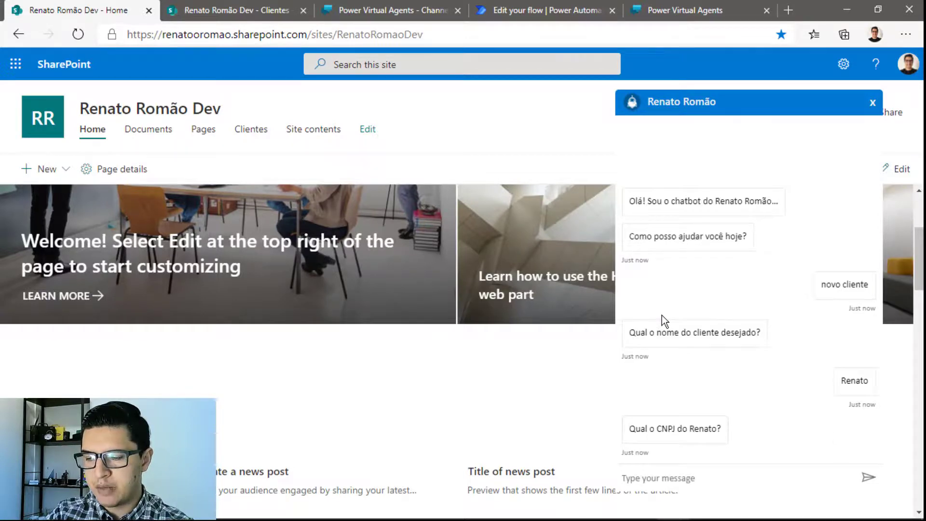
text(0912)
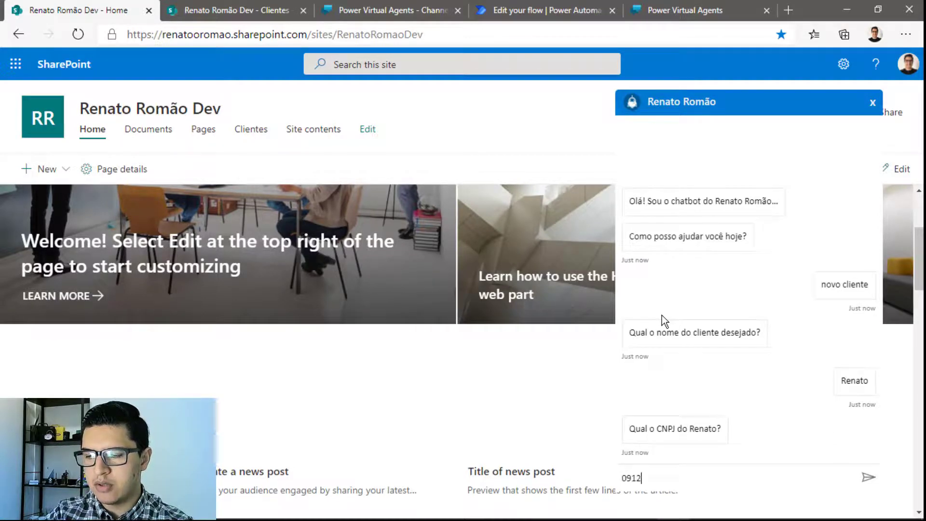
key(Return)
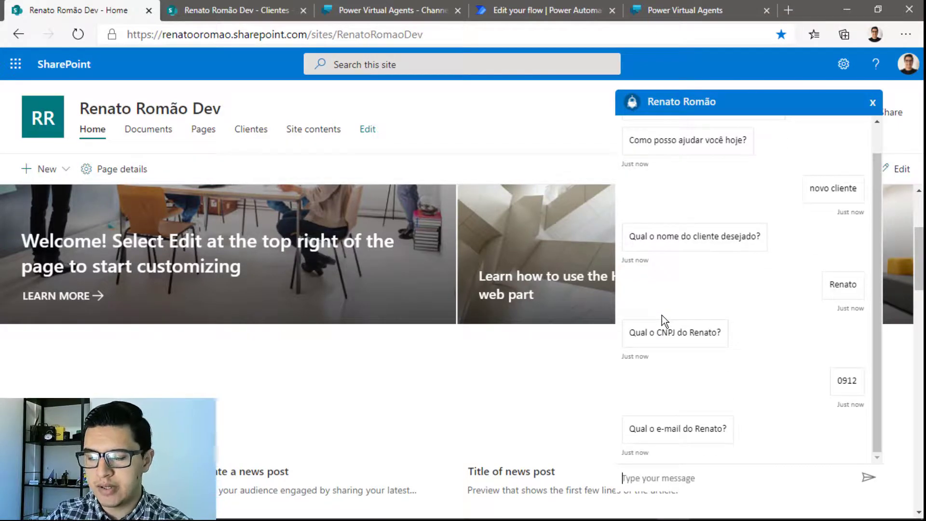
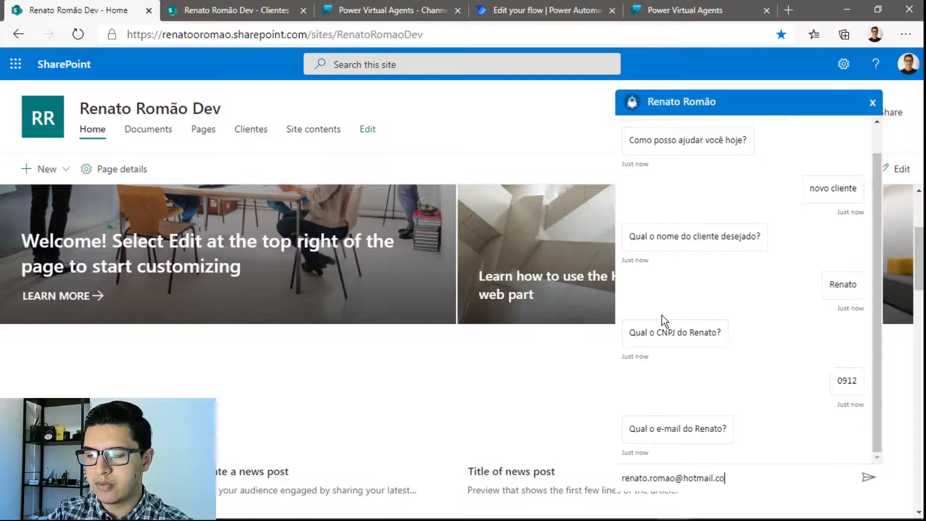
key(Return)
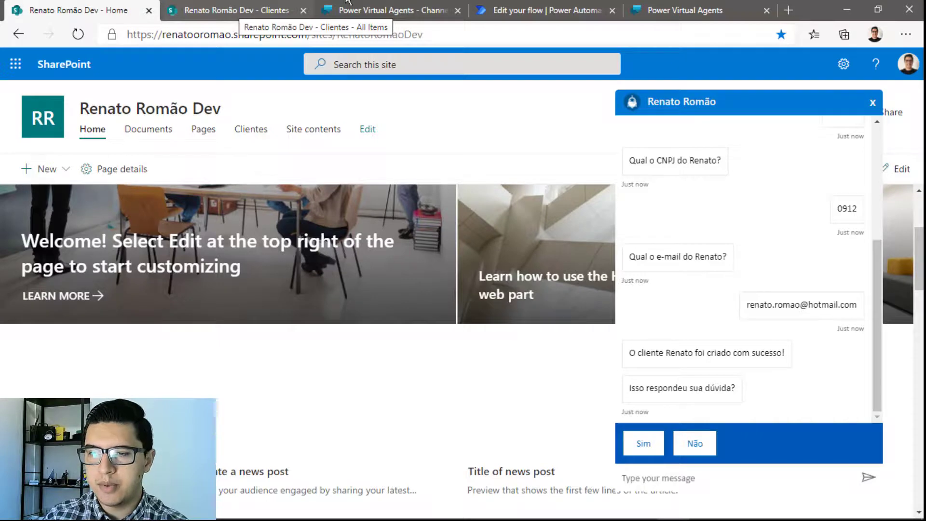
click(502, 10)
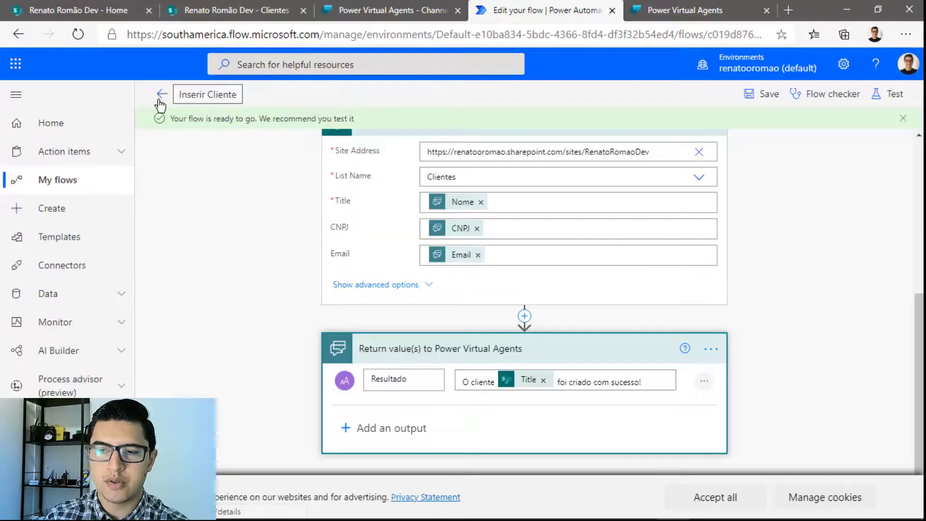
Open the Inserir Cliente flow's latest run and review the Power Virtual Agents step's inputs and outputs
click(162, 94)
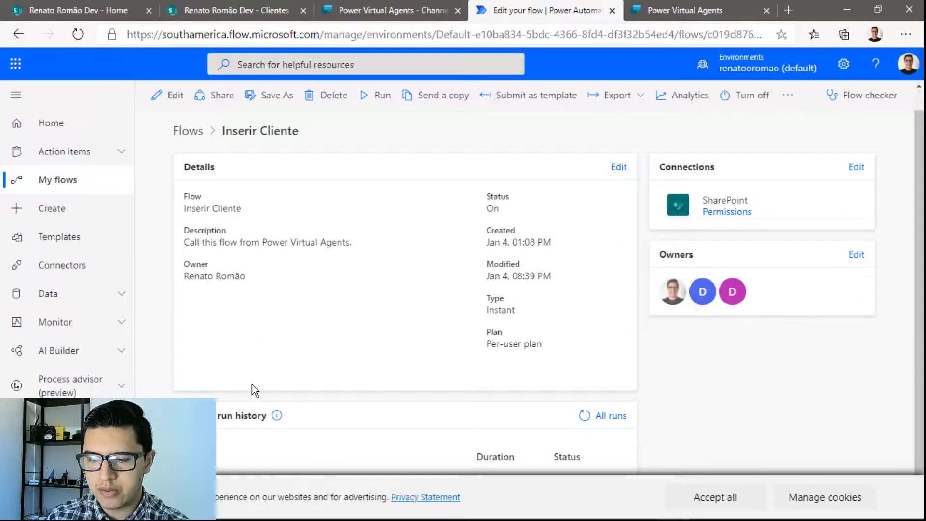
click(716, 498)
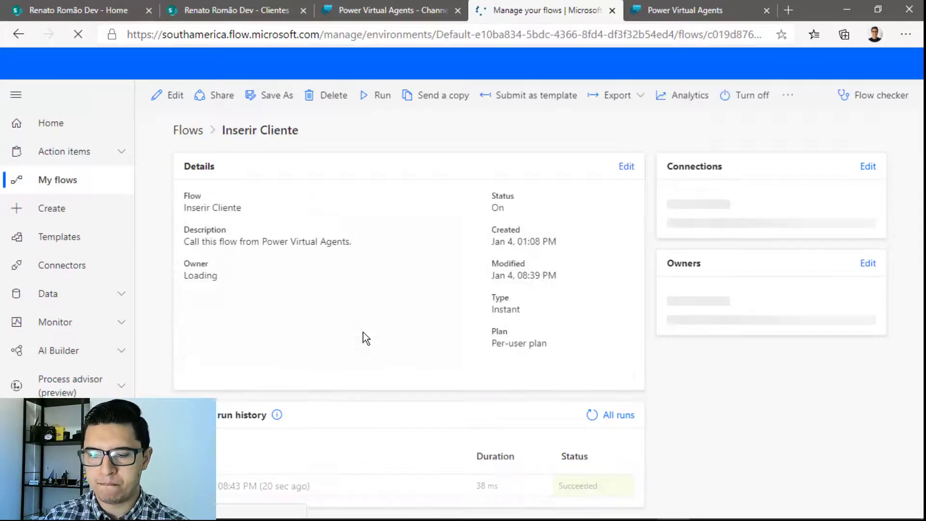
click(267, 487)
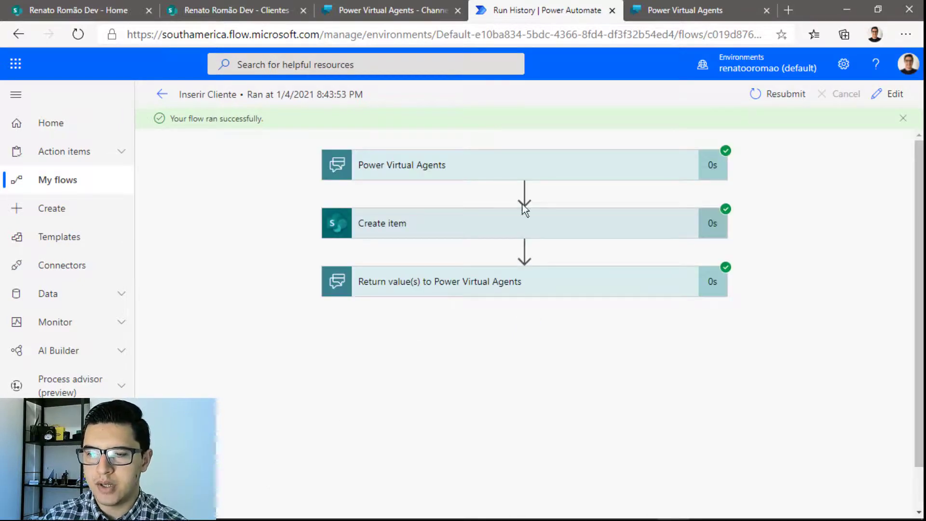
click(531, 171)
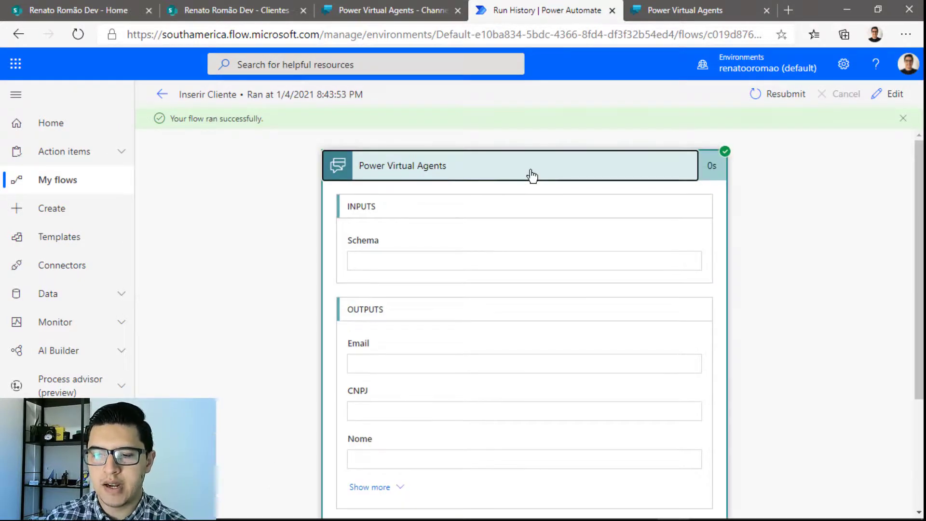
scroll(532, 176, down, 2)
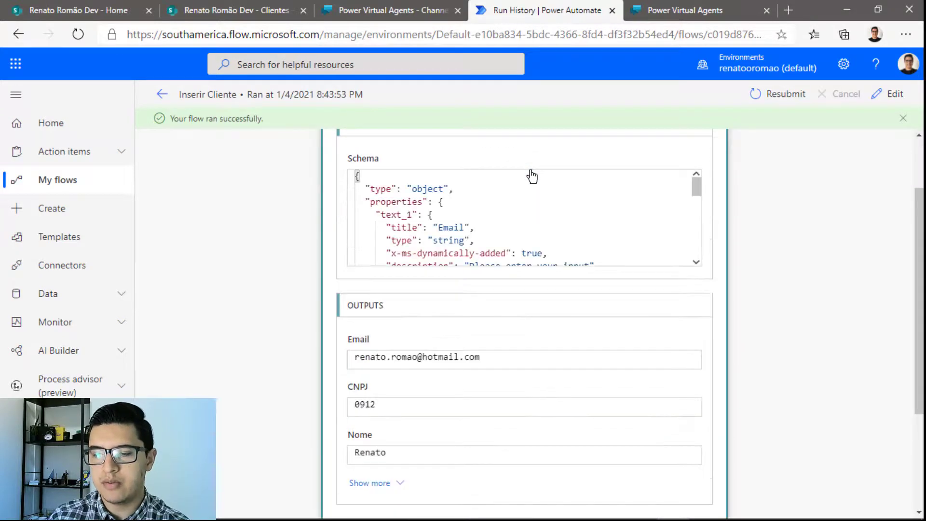
scroll(531, 175, down, 3)
scroll(419, 391, down, 3)
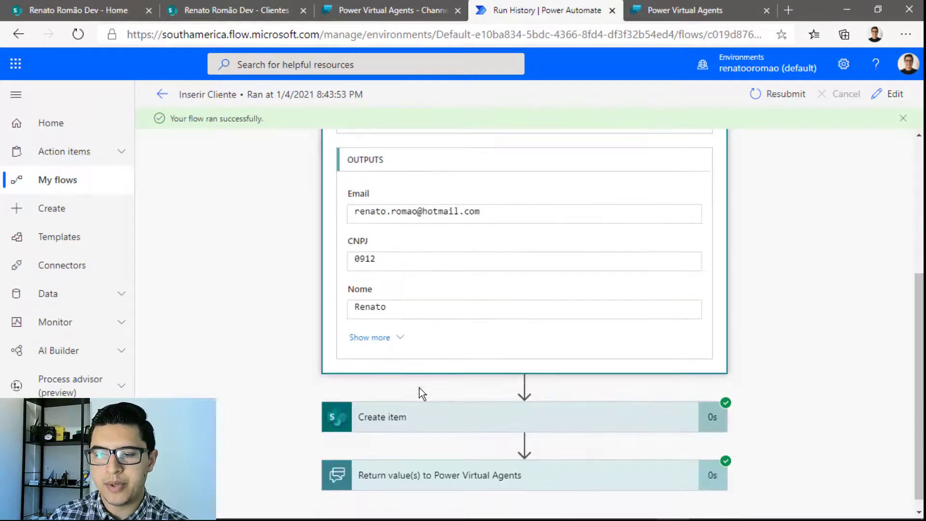
click(249, 6)
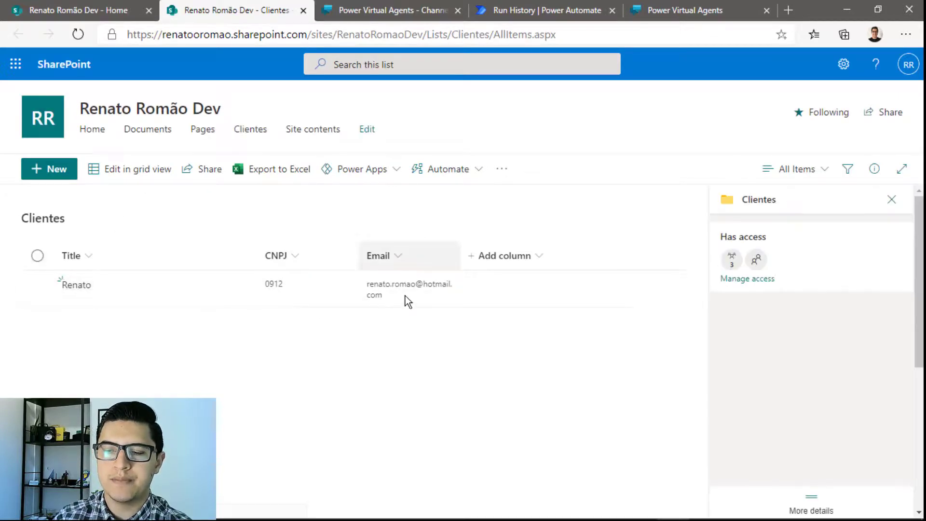
Check the new Clientes row and the chatbot's success message, then switch to the bot's channel settings
click(59, 7)
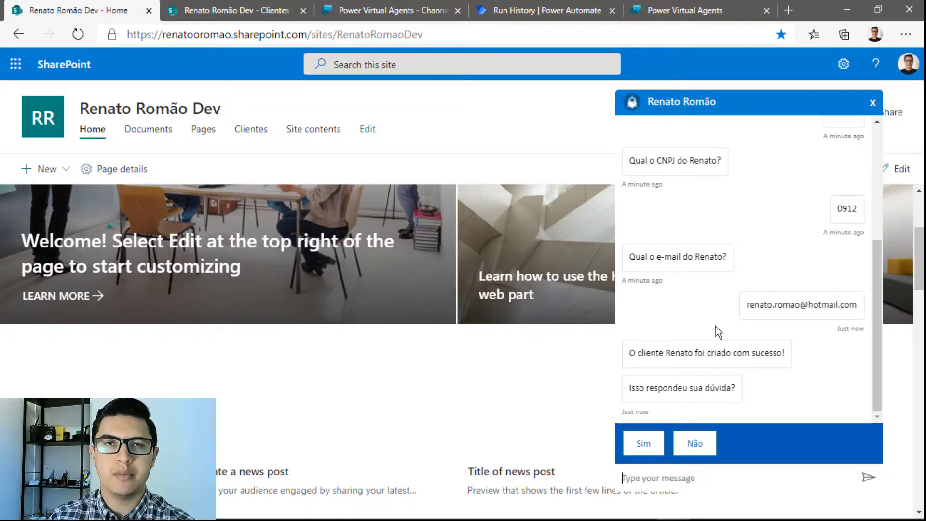
click(401, 10)
Close the Custom website panel and browse the Chatbot SharePoint channel list
click(904, 100)
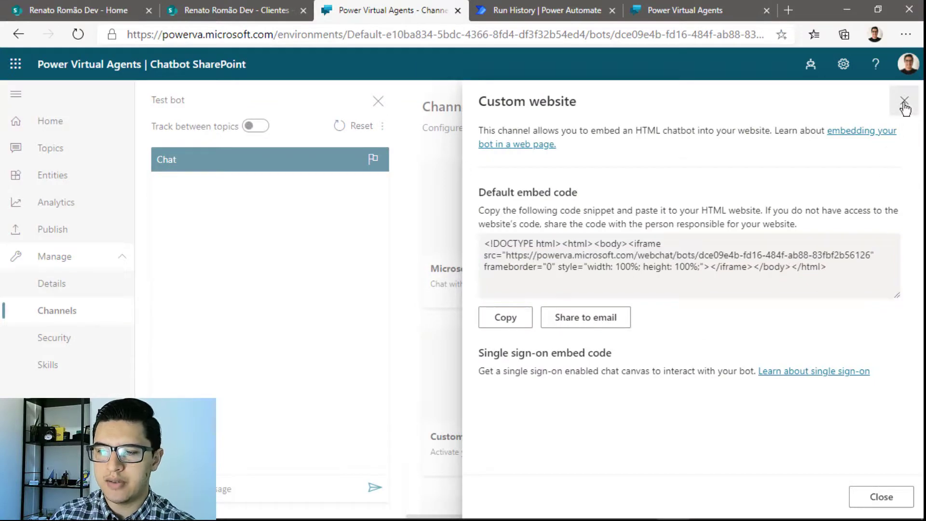
scroll(583, 288, down, 6)
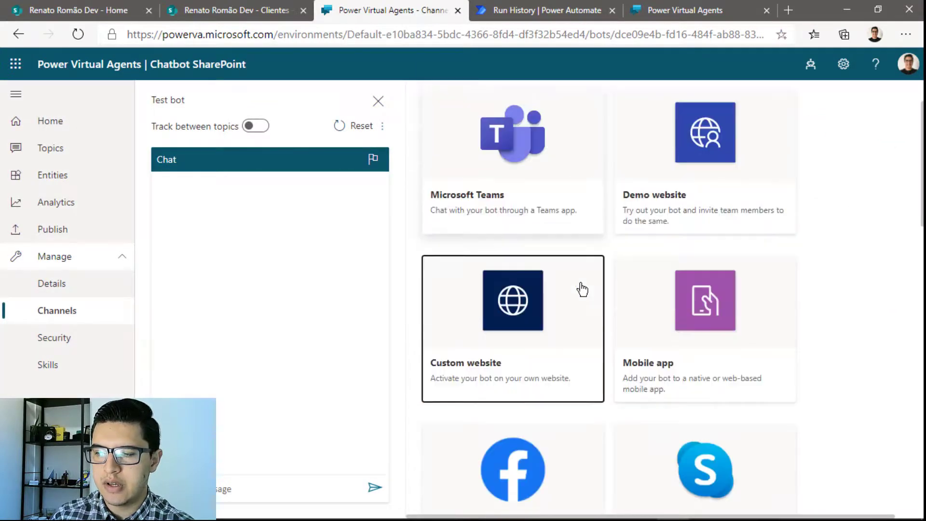
scroll(583, 288, down, 1)
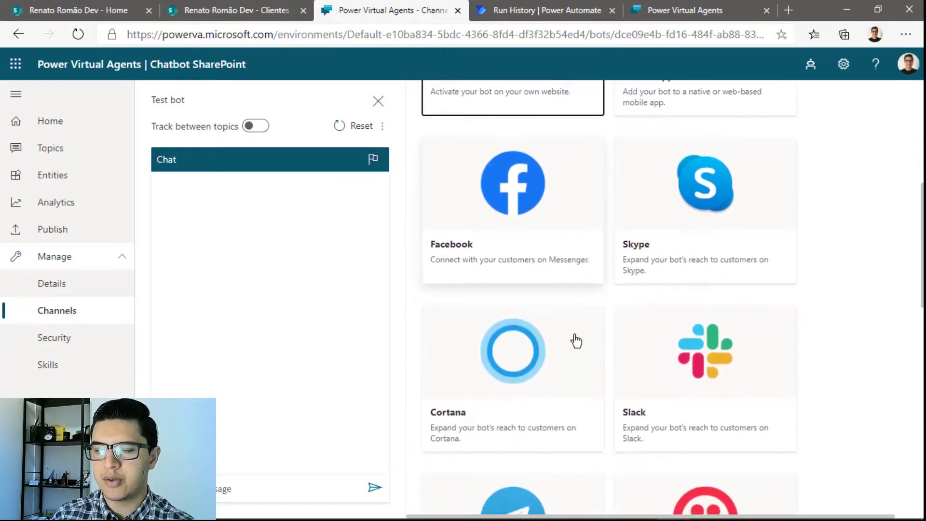
scroll(647, 356, up, 7)
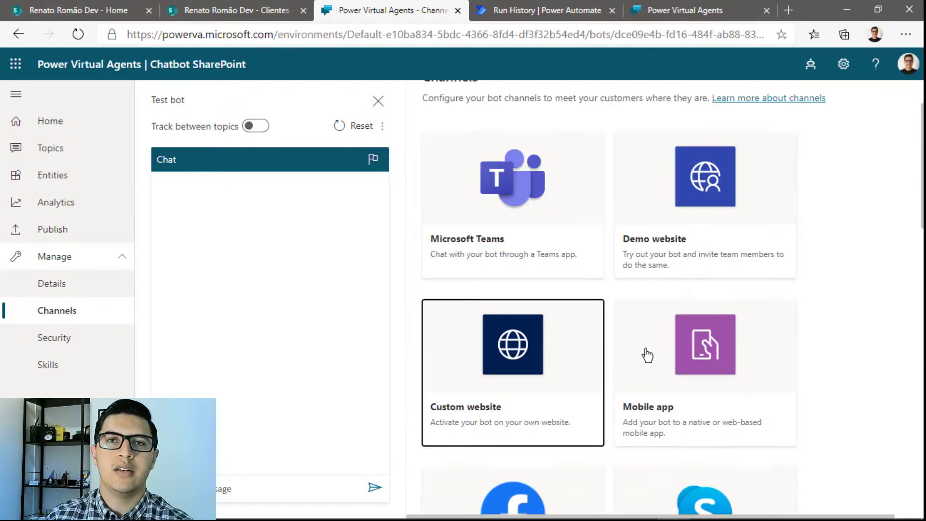